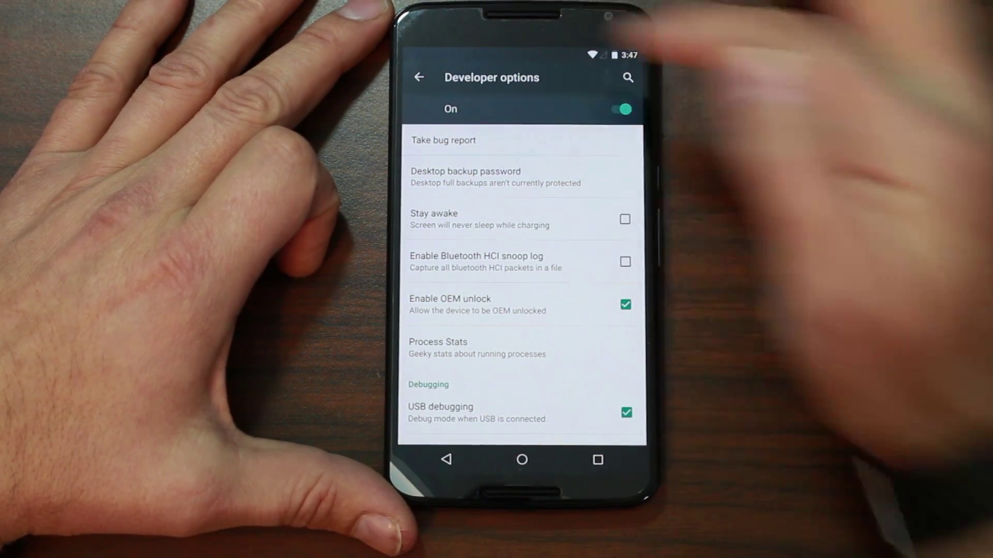
pyautogui.click(522, 459)
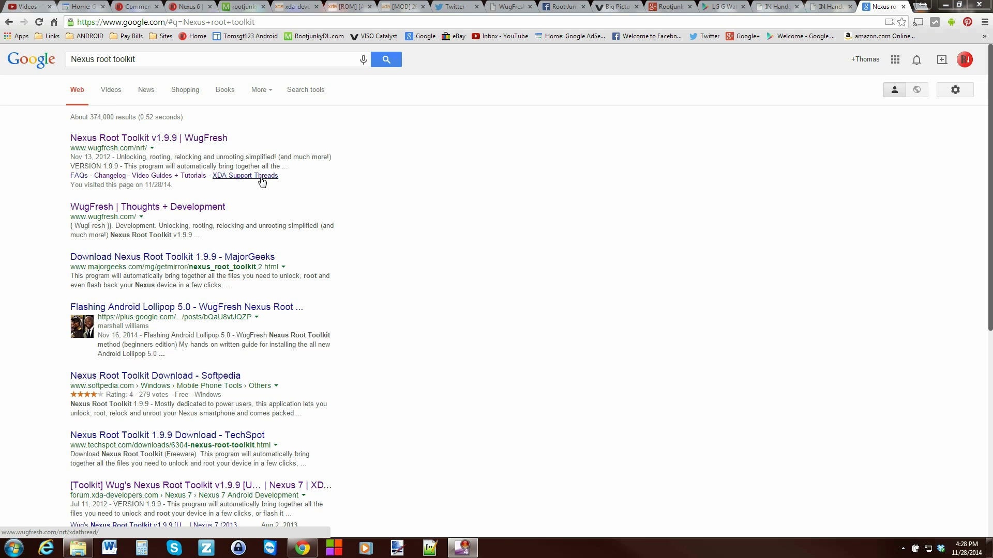
# - Open WugFresh's Nexus Root Toolkit v1.9.9 page from the search results and review the list of supported Nexus devices
pyautogui.click(167, 138)
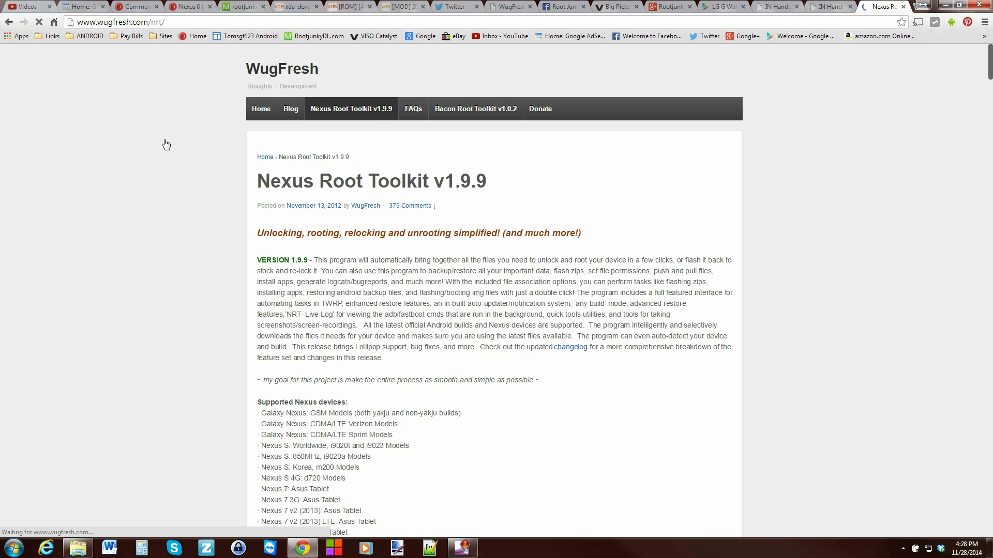
pyautogui.scroll(-3, 569, 288)
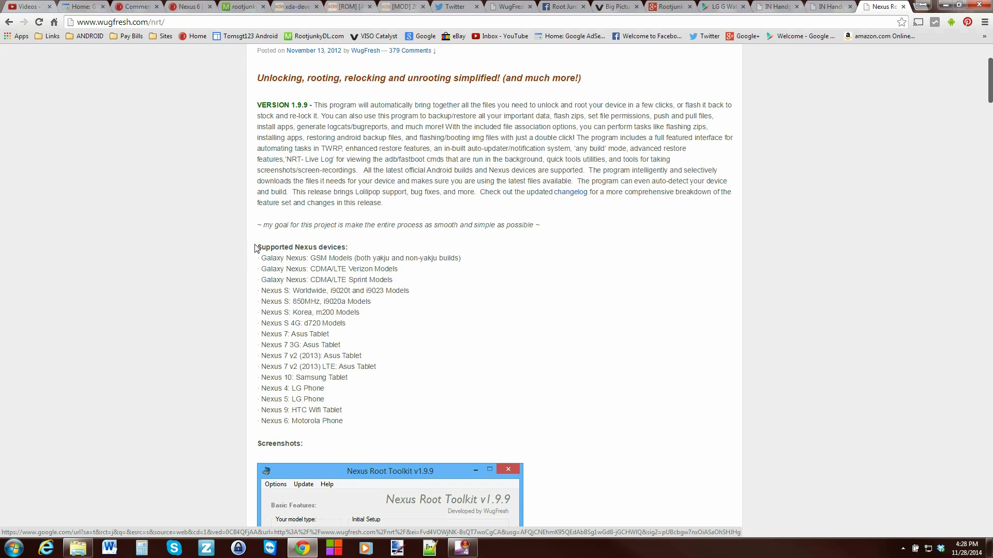
pyautogui.moveTo(312, 248); pyautogui.dragTo(501, 425)
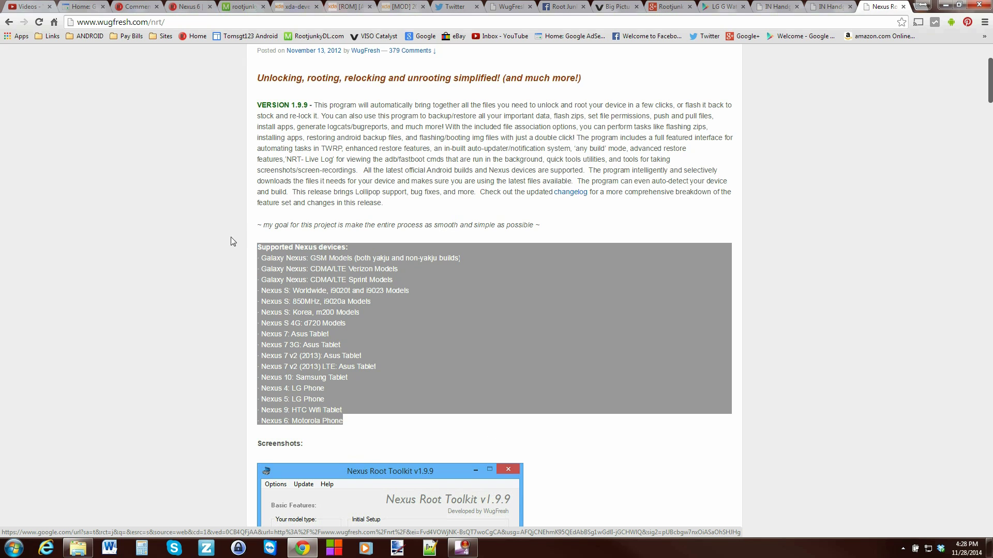
pyautogui.click(370, 432)
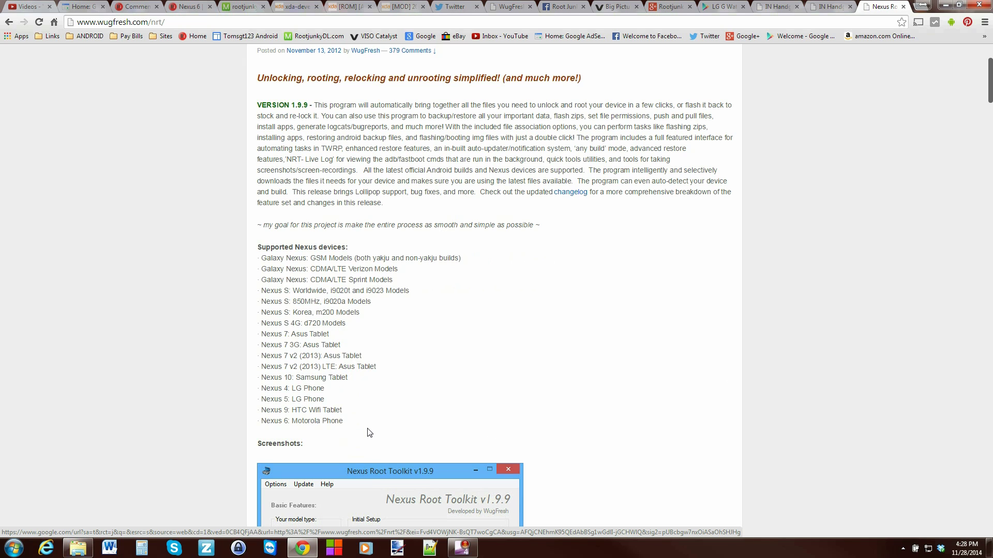
# - Open the AndroidFileHost download page for NRT_v1.9.9.sfx.exe from the page's Download section
pyautogui.scroll(-7, 557, 401)
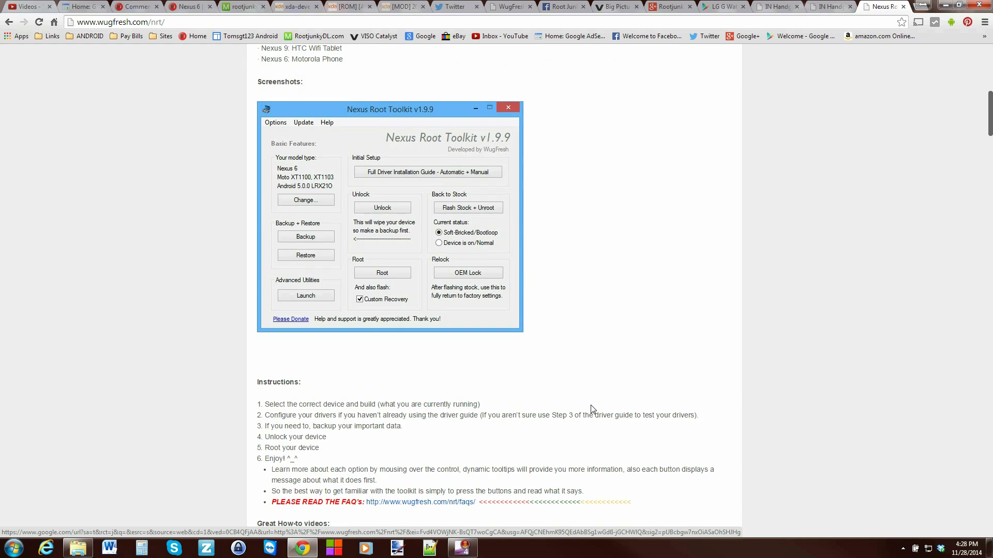
pyautogui.scroll(-5, 615, 297)
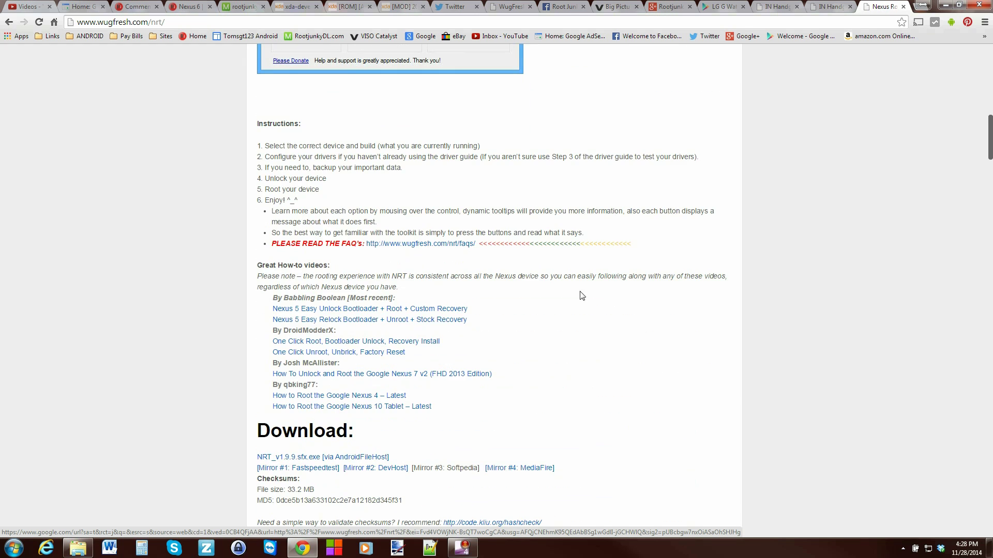
pyautogui.scroll(-3, 569, 331)
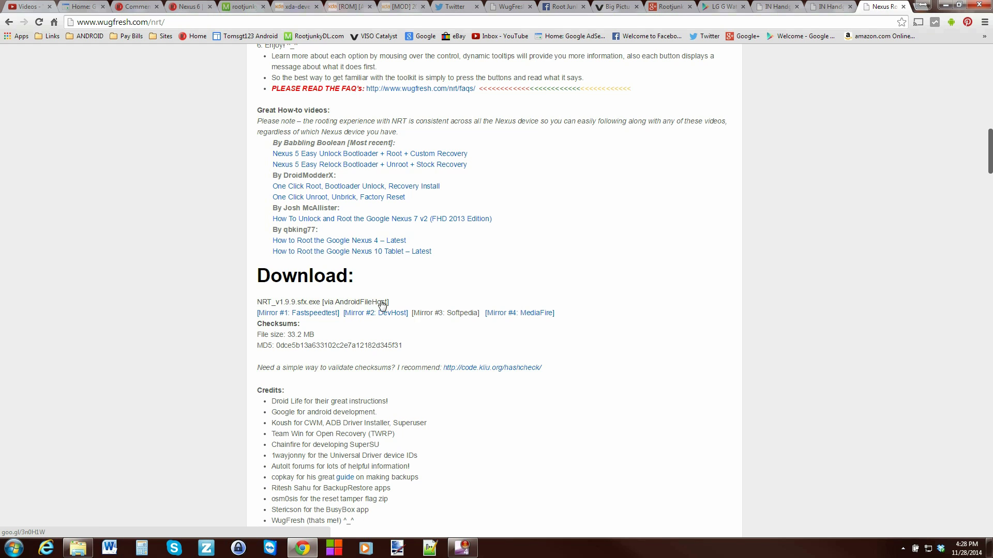
pyautogui.scroll(2, 548, 300)
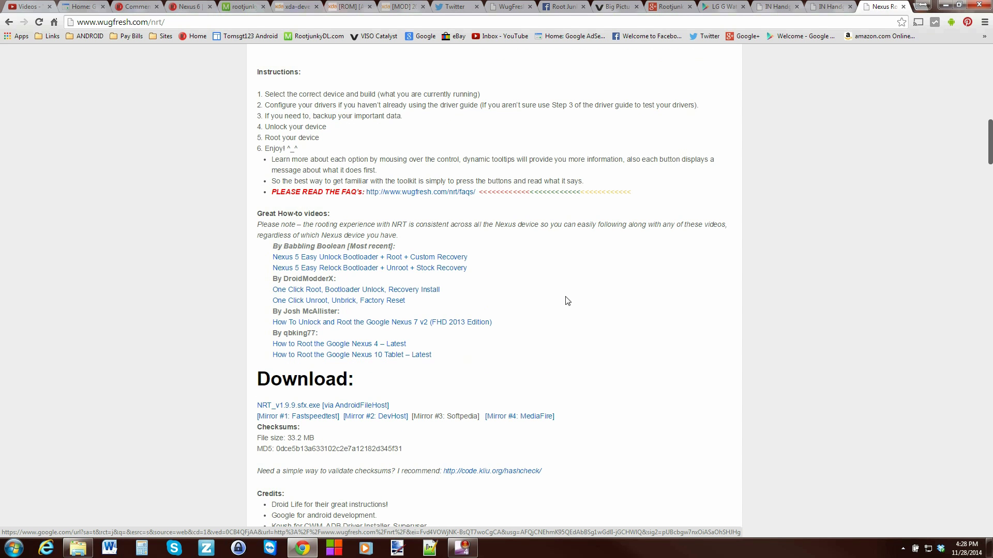
pyautogui.scroll(-2, 517, 302)
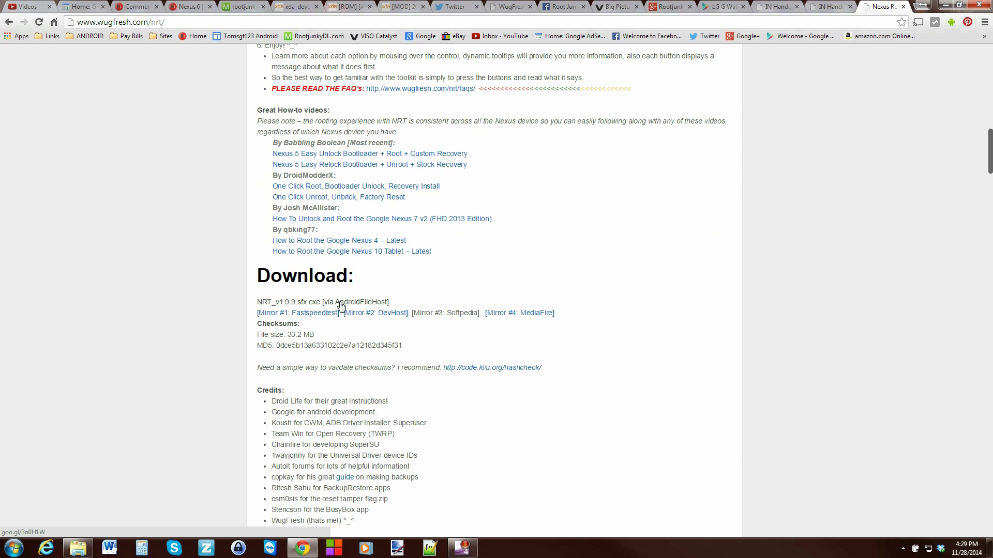
pyautogui.click(339, 303)
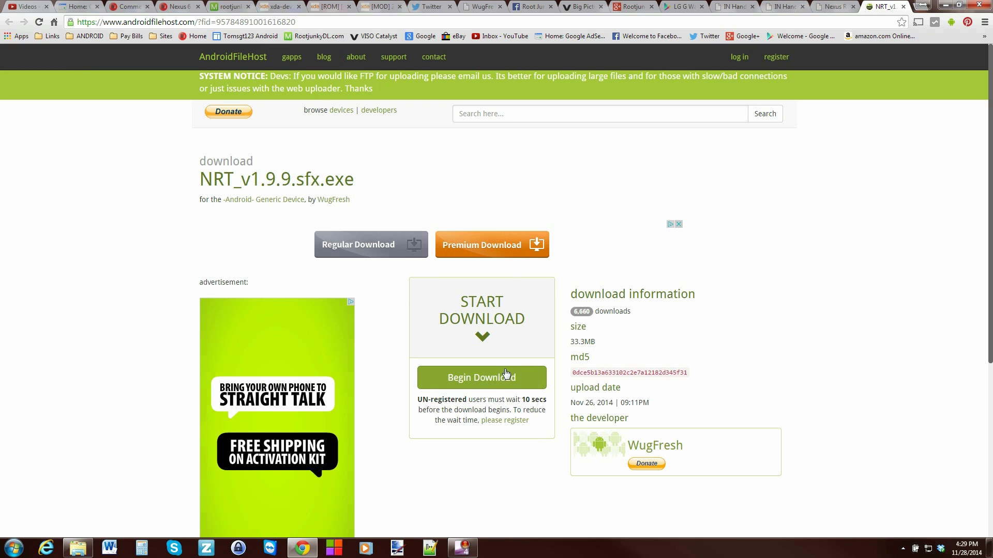
# - Begin the NRT_v1.9.9.sfx.exe download and fetch the file from the primary mirror, Quebec, Canada #1
pyautogui.click(480, 379)
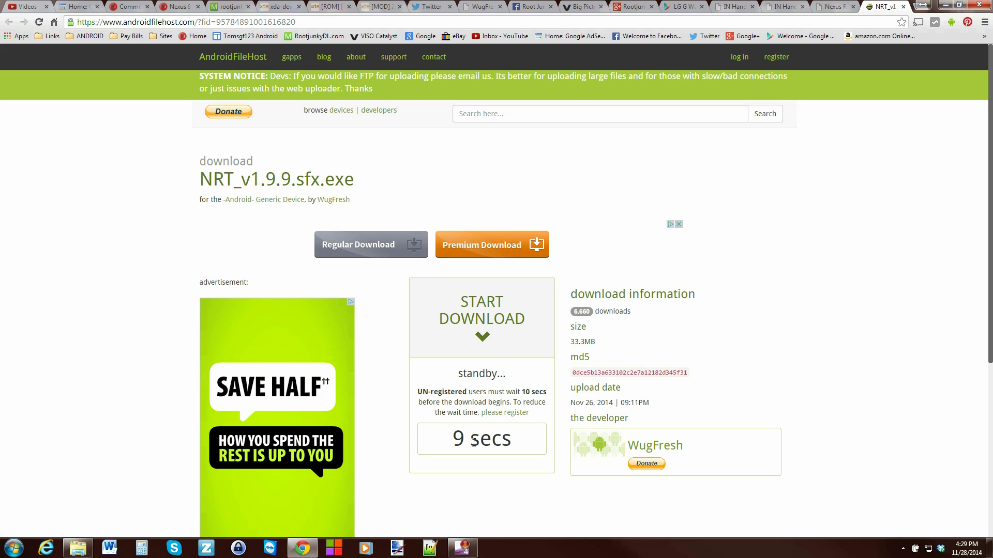
pyautogui.scroll(-1, 824, 373)
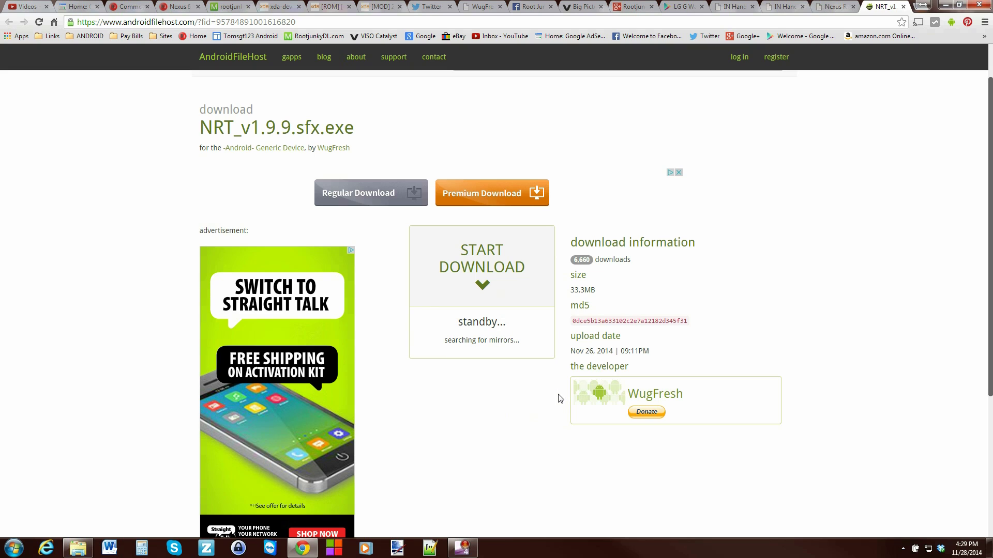
pyautogui.scroll(-1, 558, 398)
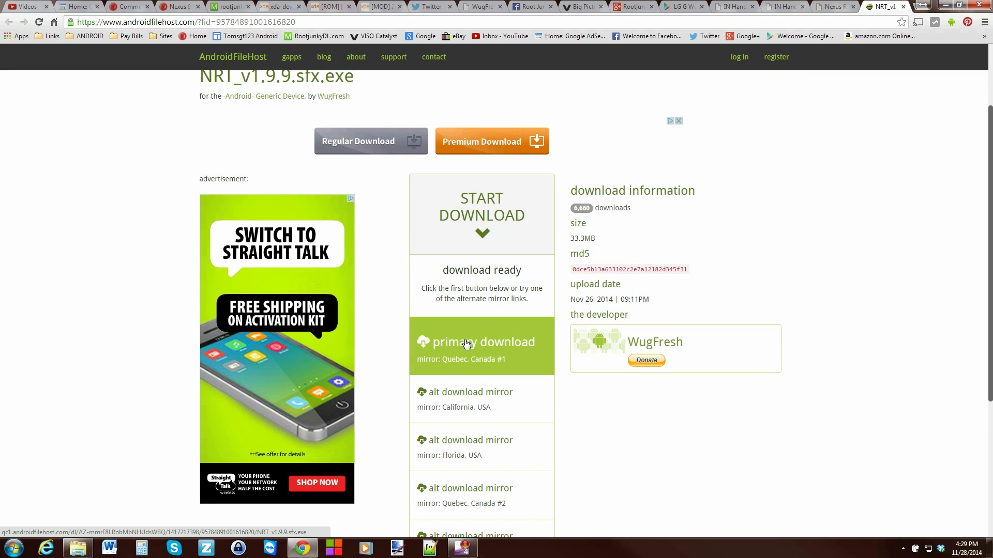
pyautogui.click(485, 361)
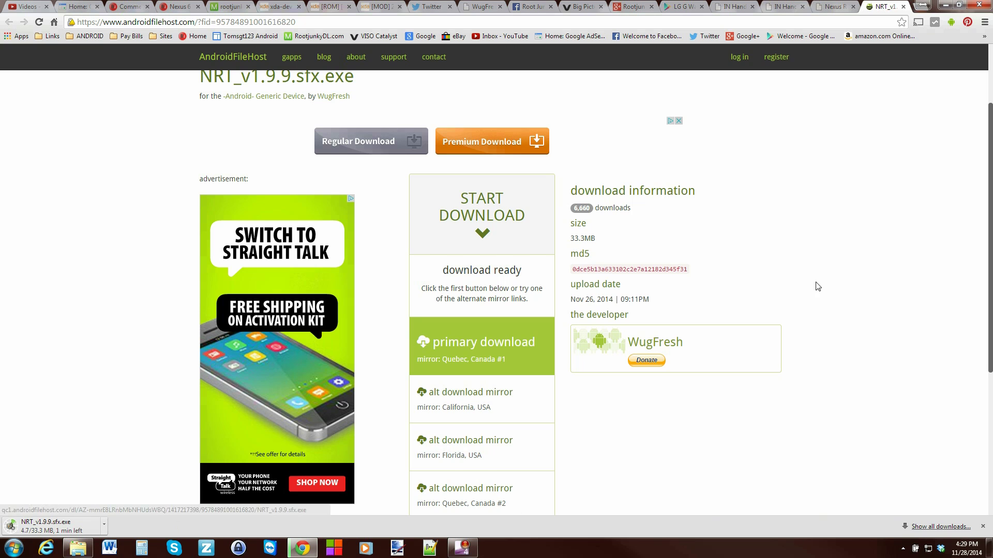
# - Minimize the browser, launch Nexus Root Toolkit from the desktop, and move its main and Live Log windows to the screen's upper-left corner
pyautogui.click(946, 7)
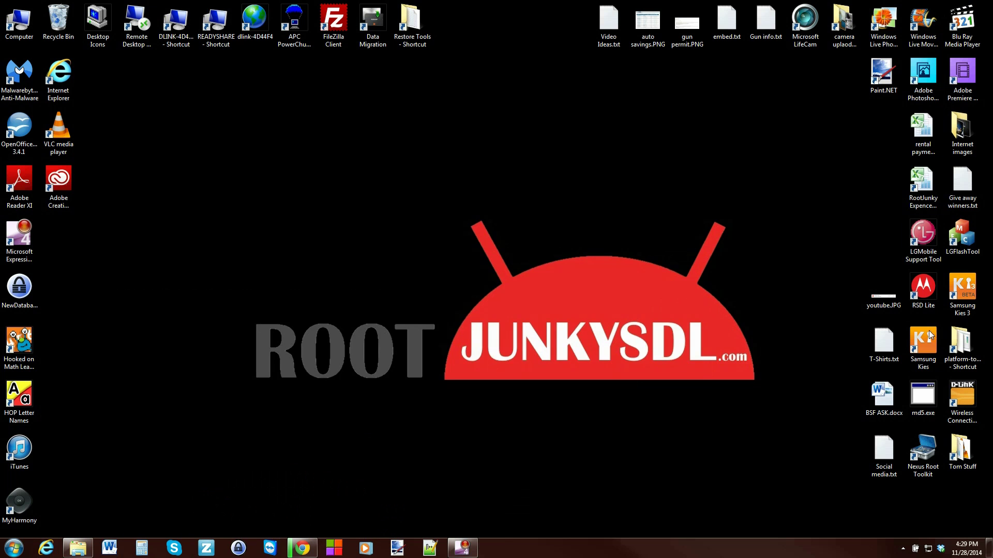
pyautogui.click(926, 455)
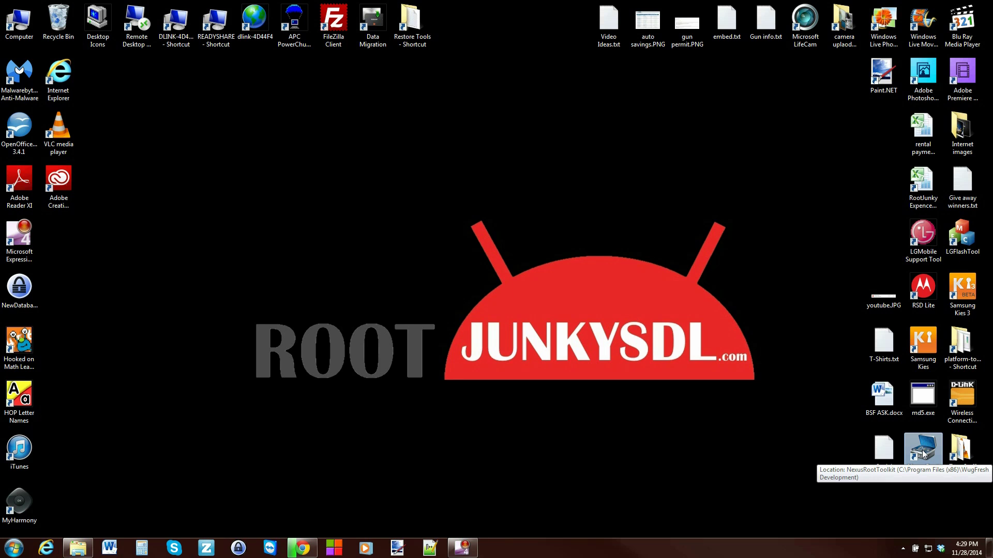
pyautogui.doubleClick(923, 454)
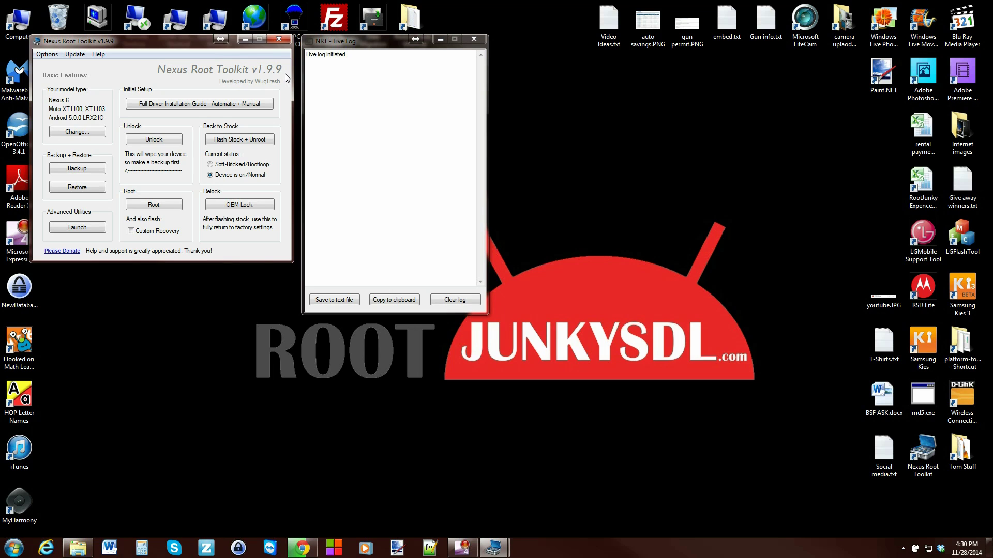
pyautogui.moveTo(196, 44); pyautogui.dragTo(169, 21)
pyautogui.moveTo(378, 46); pyautogui.dragTo(347, 23)
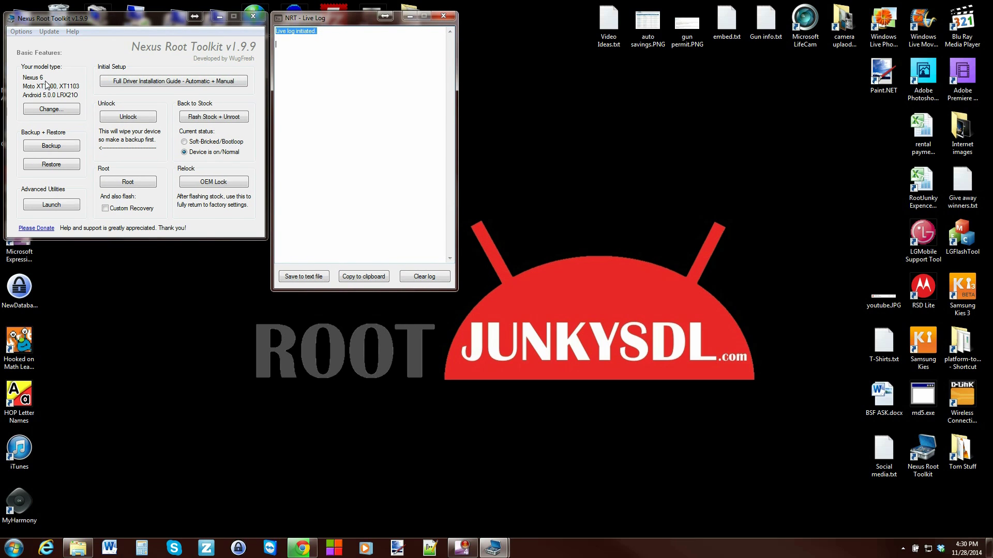
# - Set the model type to Nexus 6 (Moto XT1100, XT1103) with build SHAMU-SHAMU: Android 5.0.0 - Build: LRX21O, and dismiss the USB debugging instructions
pyautogui.click(46, 109)
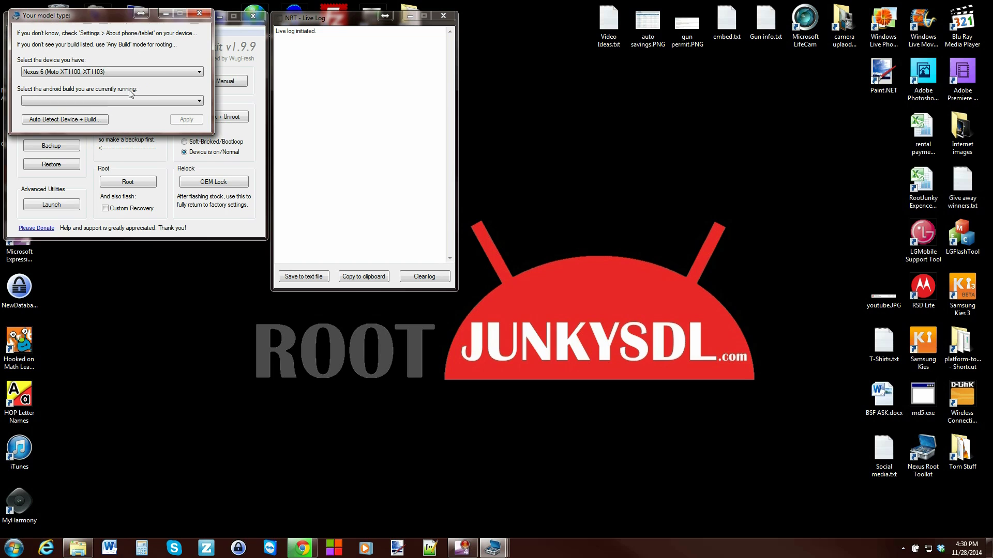
pyautogui.click(172, 73)
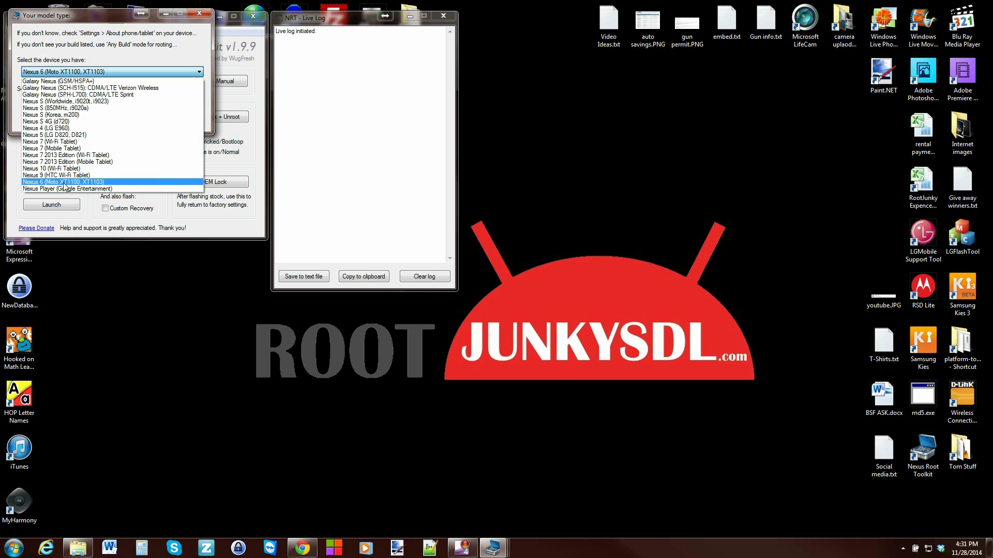
pyautogui.click(69, 183)
pyautogui.click(105, 102)
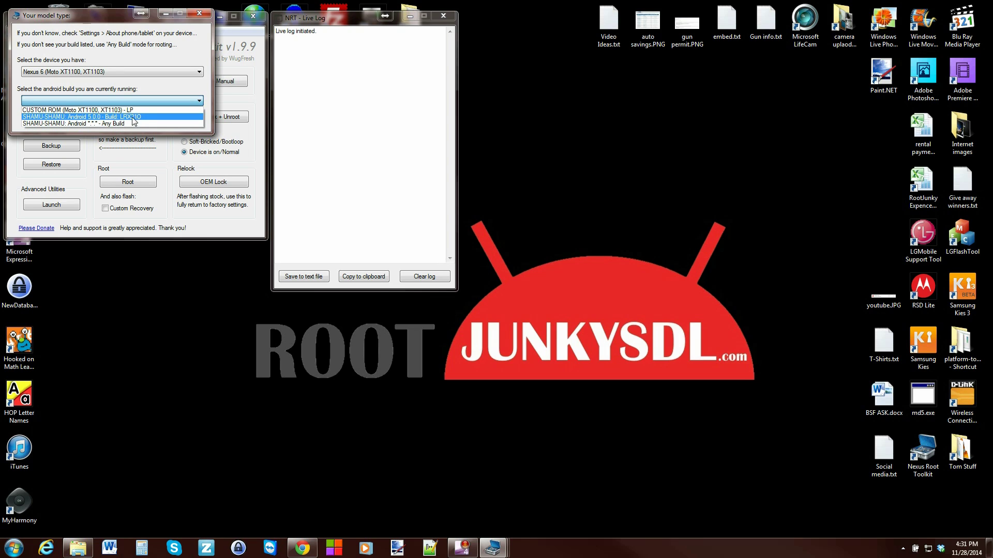
pyautogui.click(118, 121)
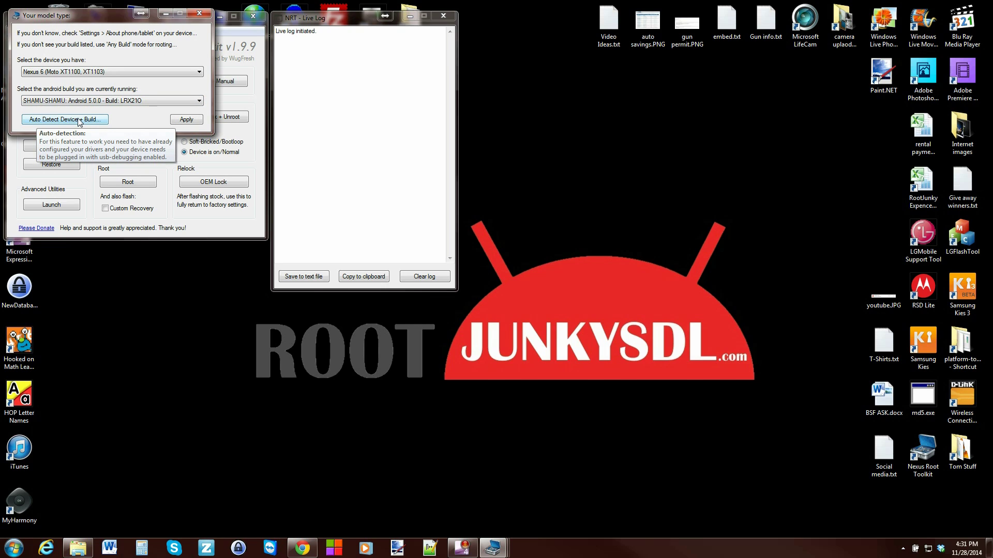
pyautogui.click(105, 120)
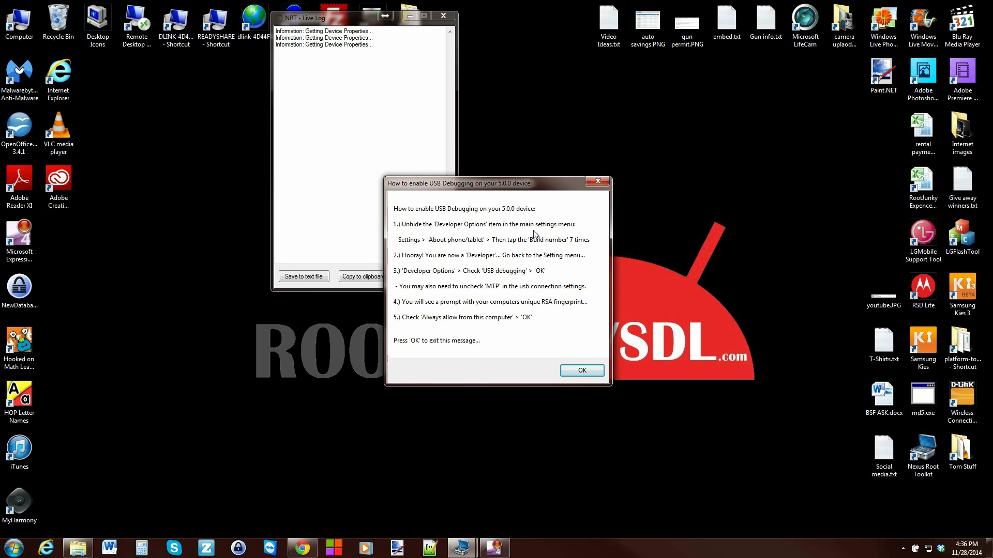
pyautogui.click(582, 371)
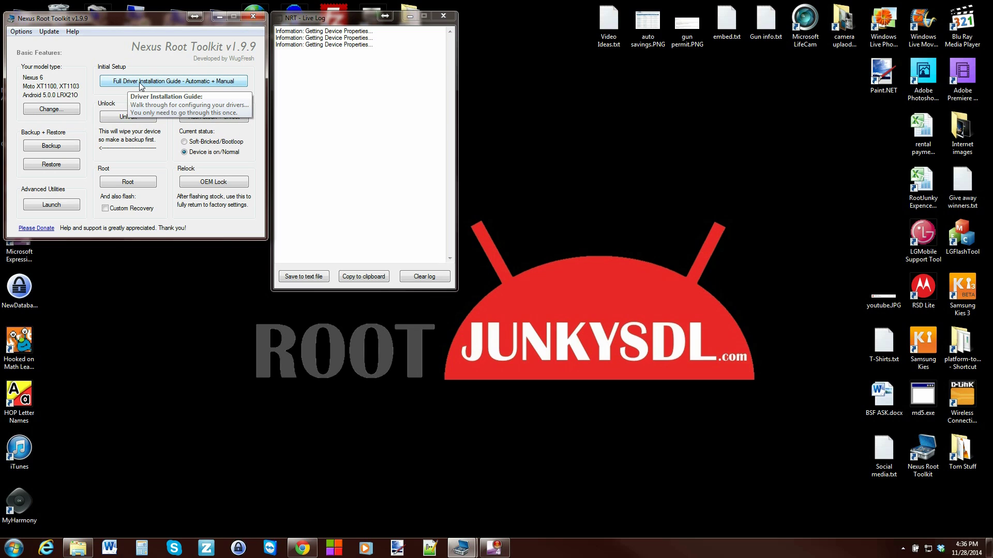
# - Open the full driver installation guide and look through its steps, ending on Step 4 for confirming the drivers
pyautogui.click(172, 81)
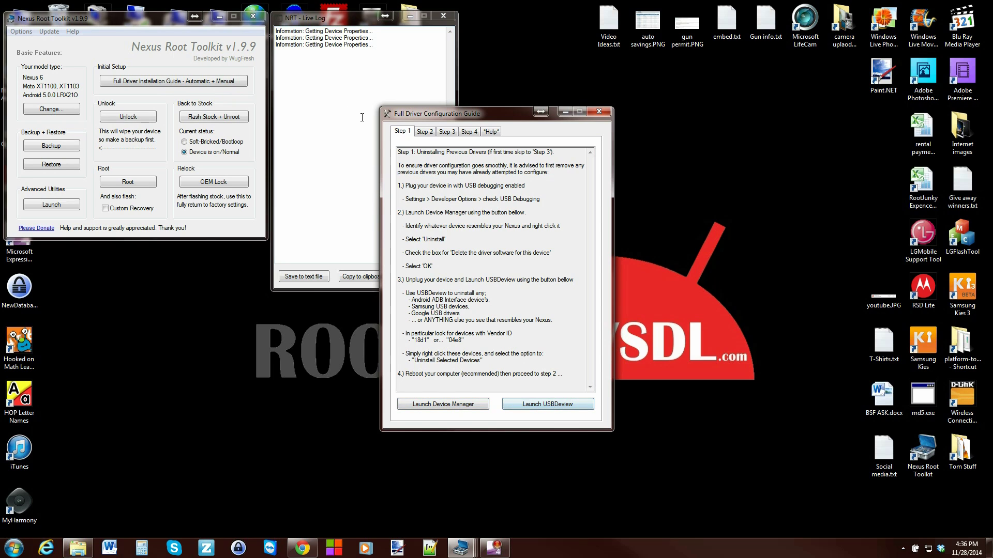
pyautogui.click(423, 132)
pyautogui.click(446, 132)
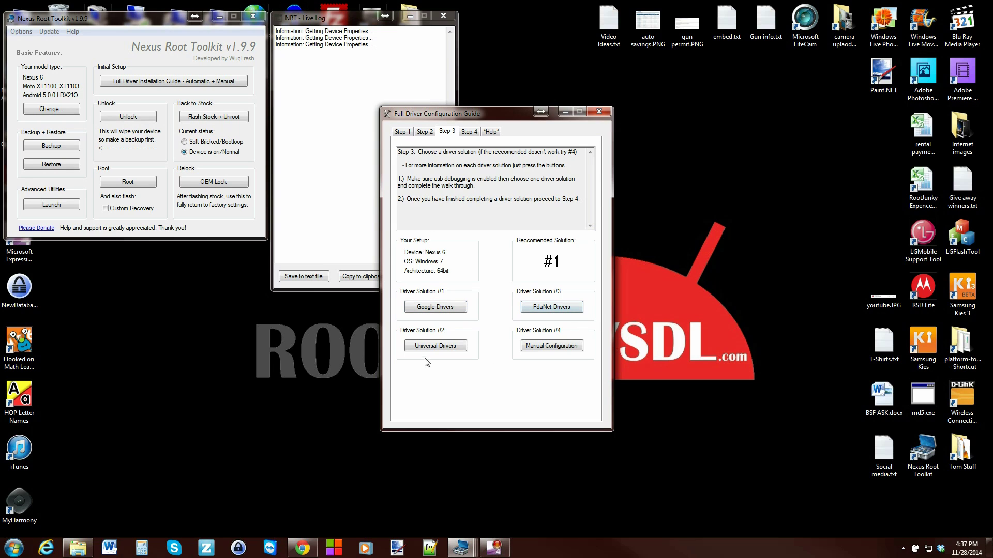
pyautogui.click(472, 134)
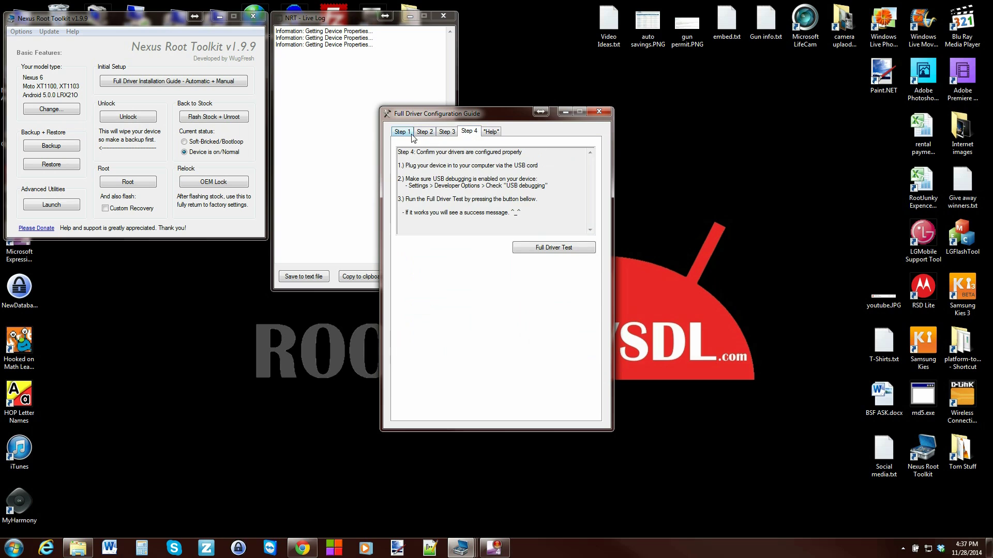
pyautogui.click(406, 132)
pyautogui.click(468, 131)
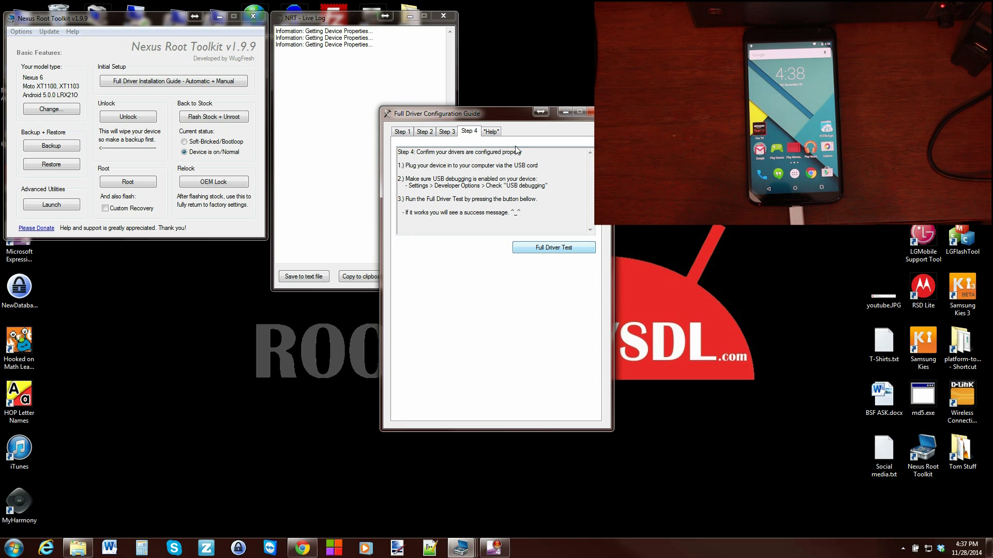
# - Run the Full Driver Test on the connected phone, retrying the ADB device check twice, and close the test result
pyautogui.moveTo(515, 116); pyautogui.dragTo(183, 178)
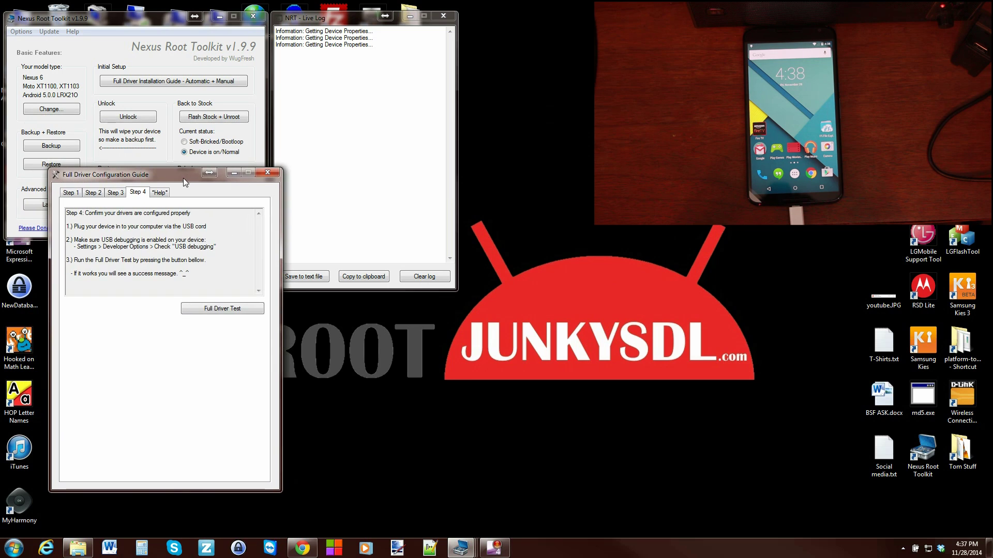
pyautogui.click(222, 309)
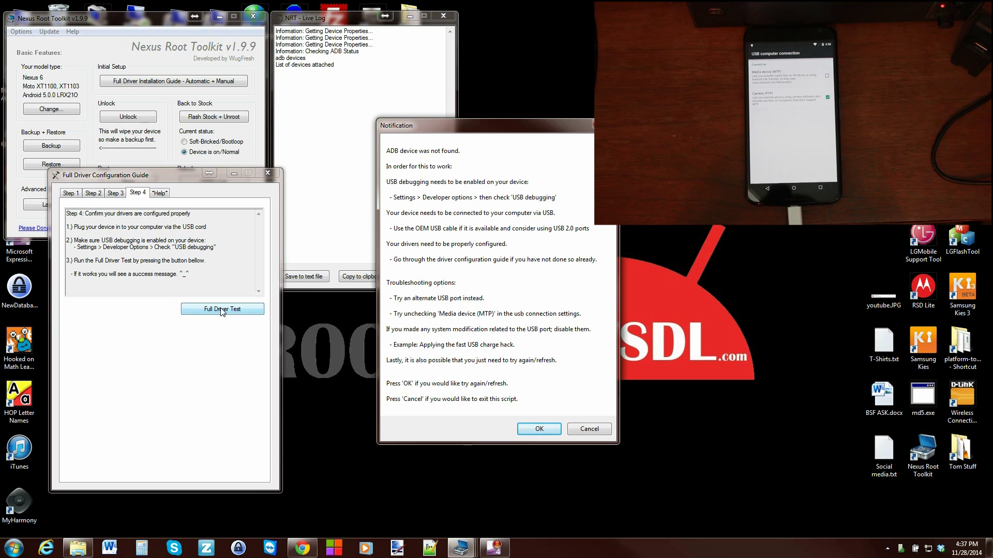
pyautogui.click(535, 432)
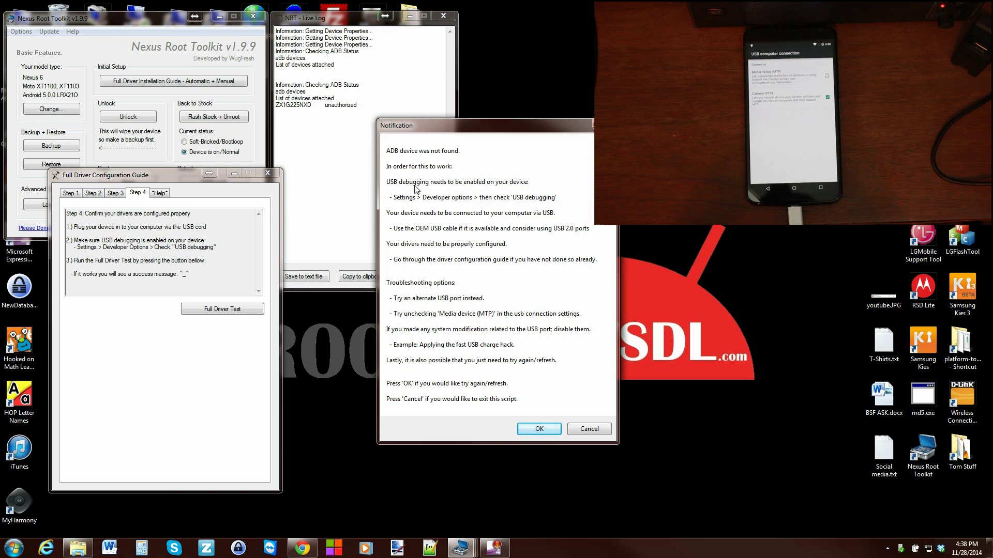
pyautogui.click(537, 430)
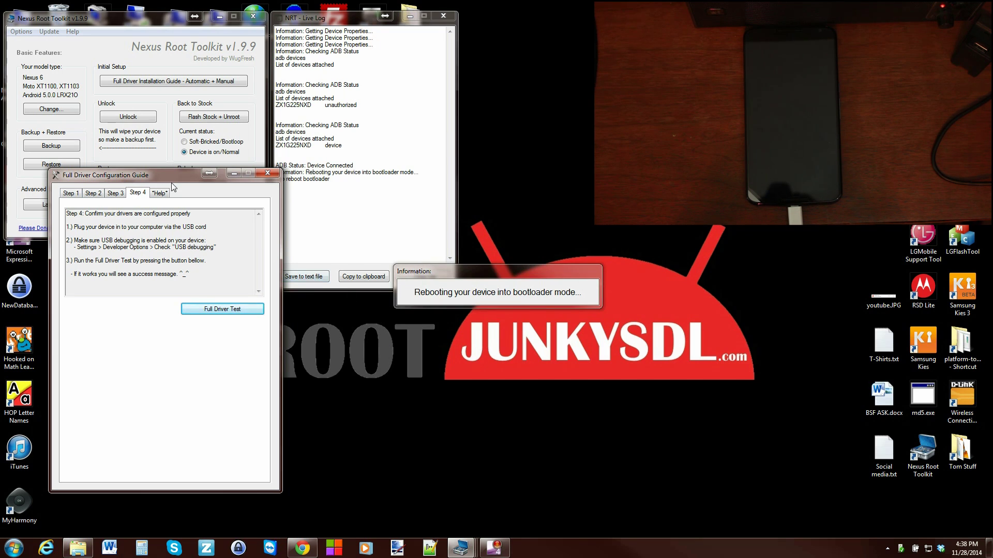
pyautogui.moveTo(171, 177); pyautogui.dragTo(143, 184)
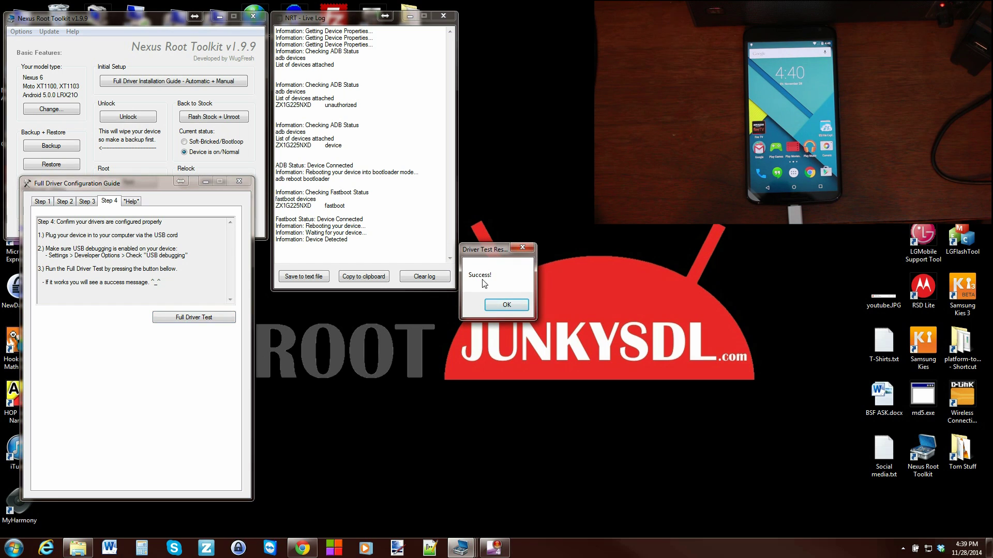
pyautogui.click(499, 306)
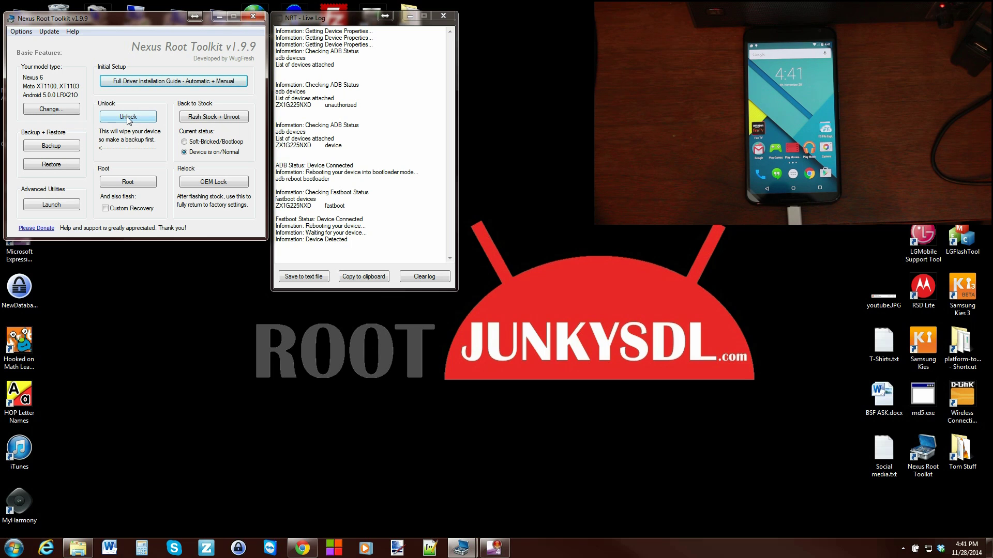
# - Unlock the phone's bootloader, letting the script reboot it into bootloader mode automatically, and dismiss the post-unlock boot instructions
pyautogui.click(129, 118)
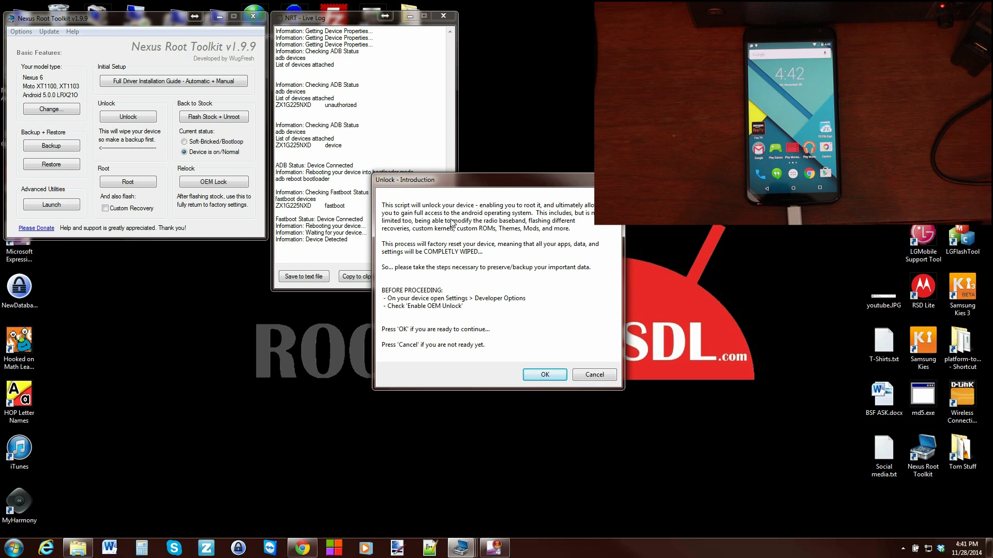
pyautogui.click(544, 376)
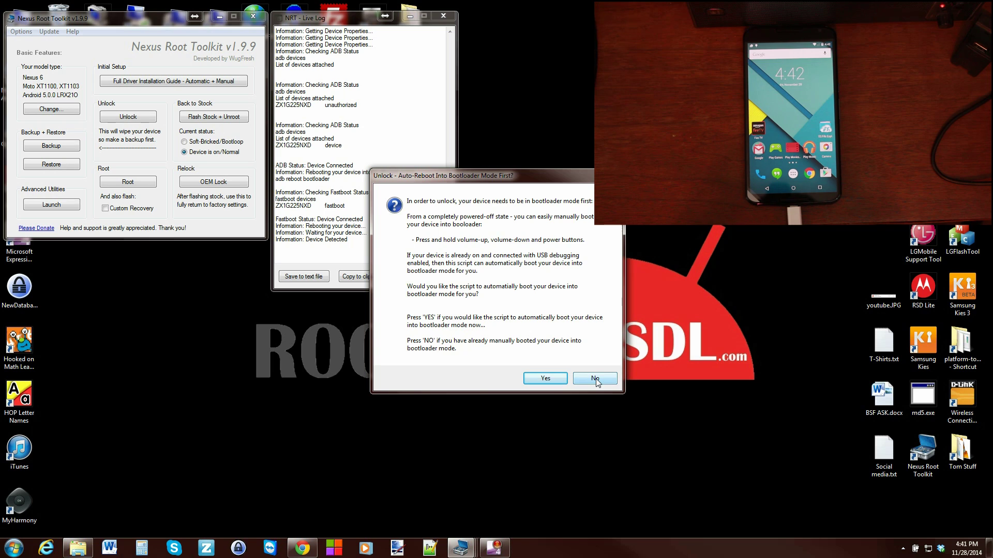
pyautogui.click(542, 381)
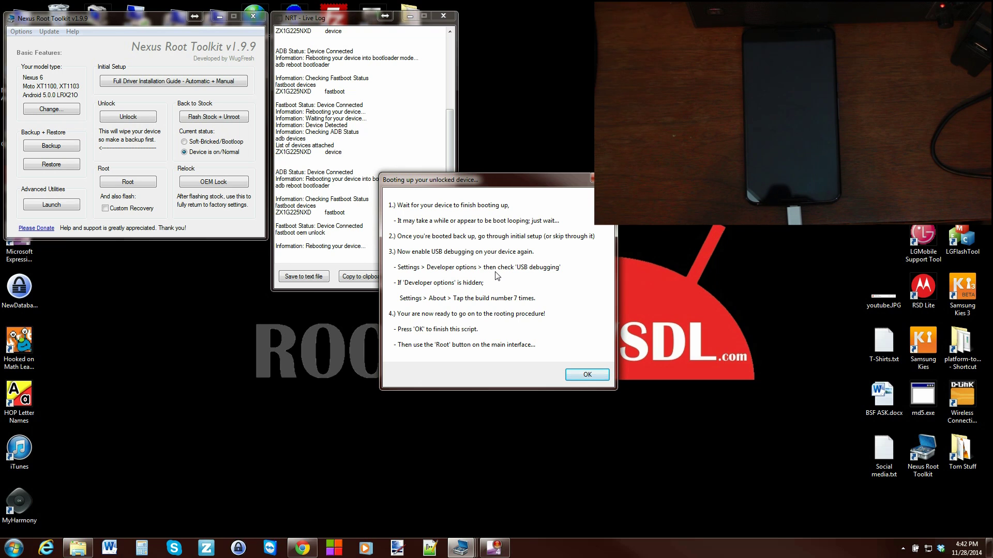
pyautogui.moveTo(490, 179); pyautogui.dragTo(313, 224)
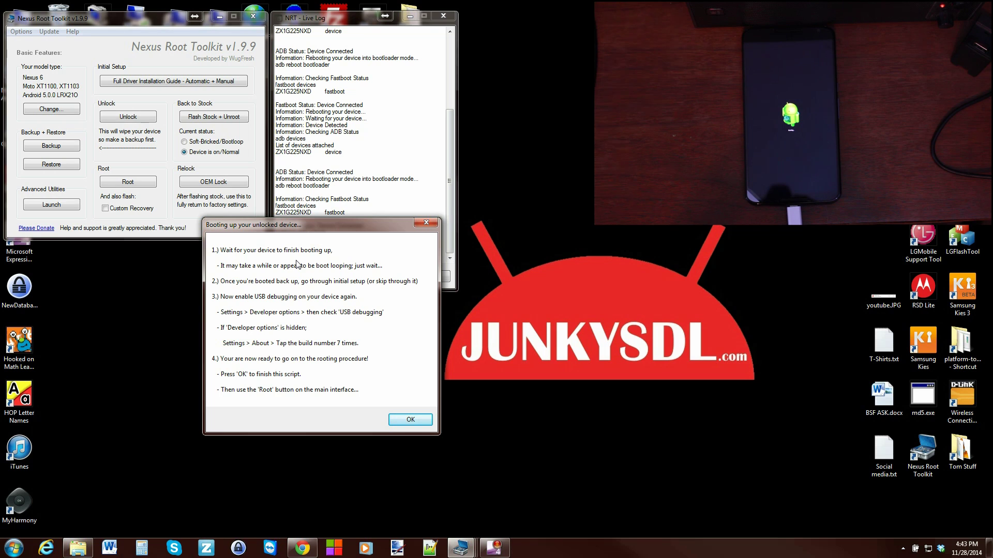
pyautogui.click(406, 424)
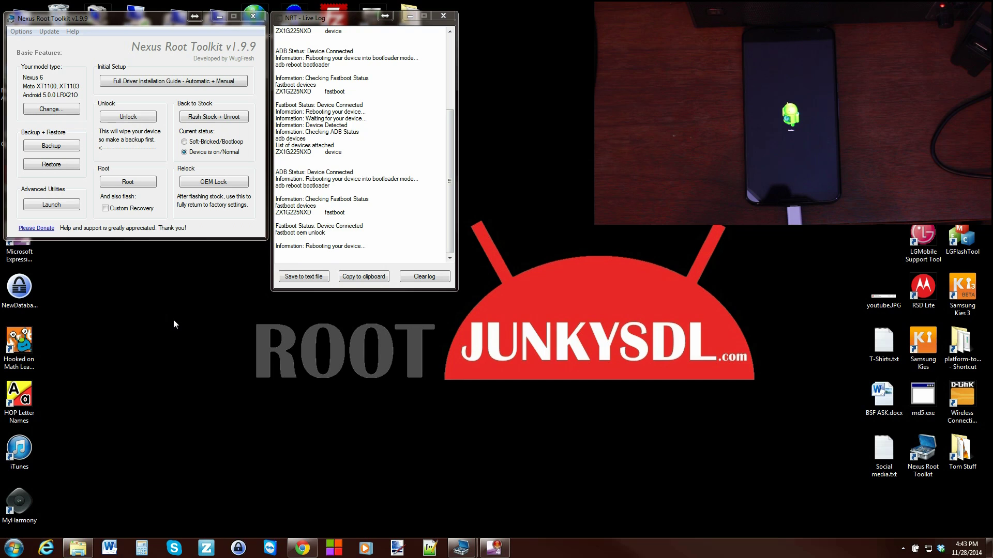
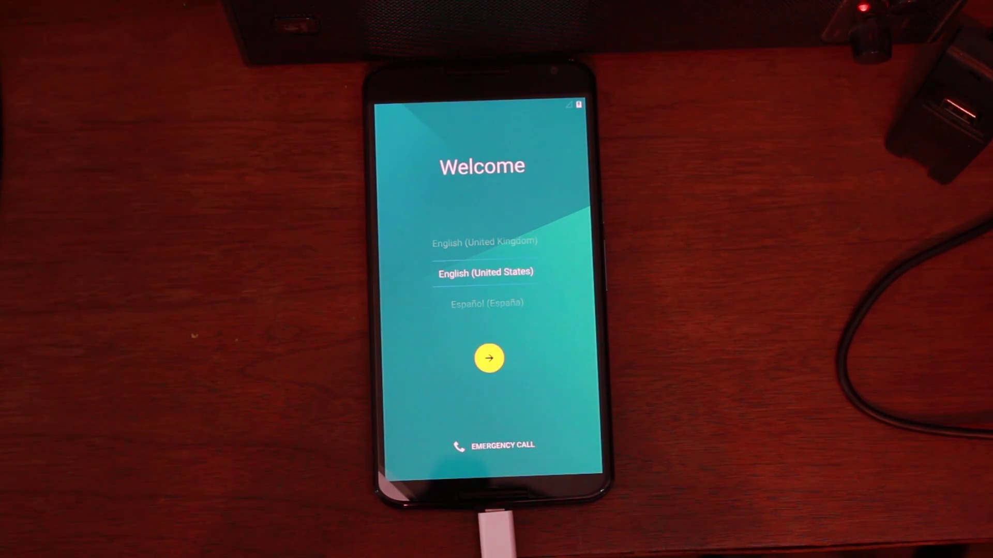
# - Start the phone's initial setup in English (United States), and check the app drawer and notifications from the home screen
pyautogui.click(488, 358)
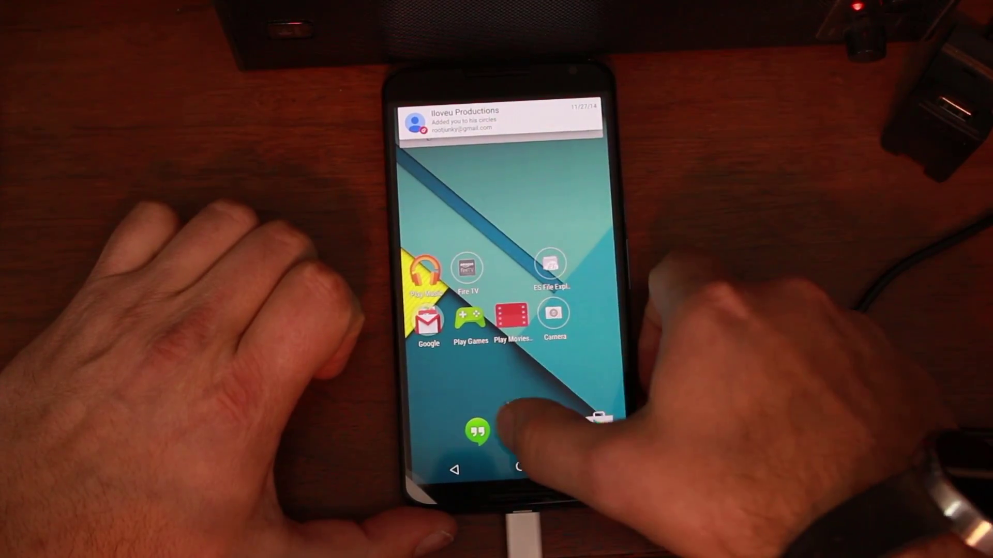
pyautogui.click(519, 426)
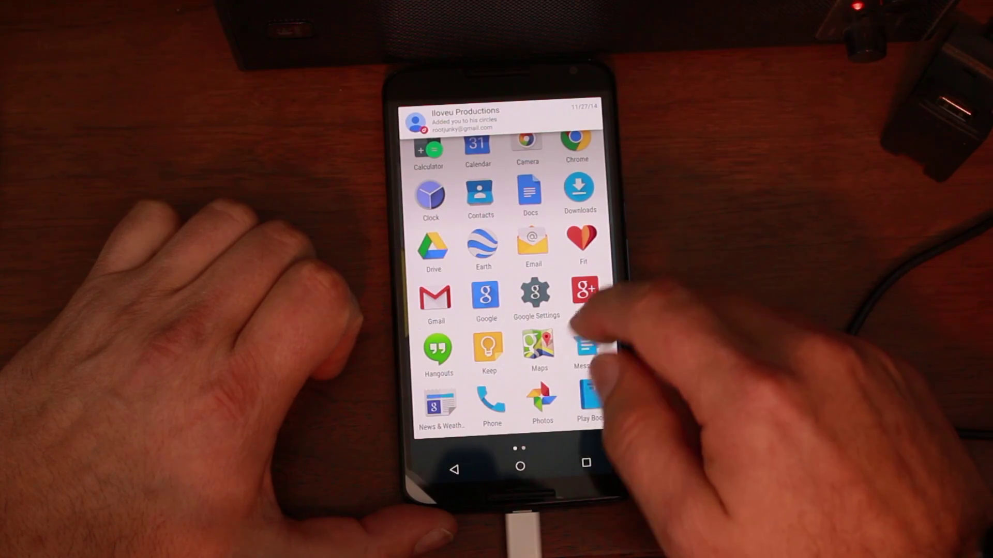
pyautogui.click(520, 466)
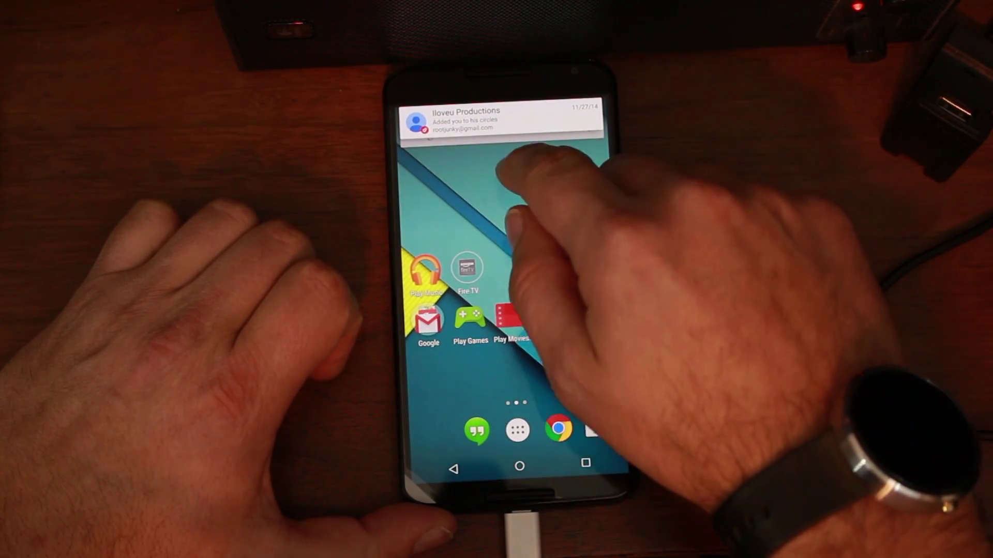
pyautogui.moveTo(509, 122); pyautogui.dragTo(553, 346)
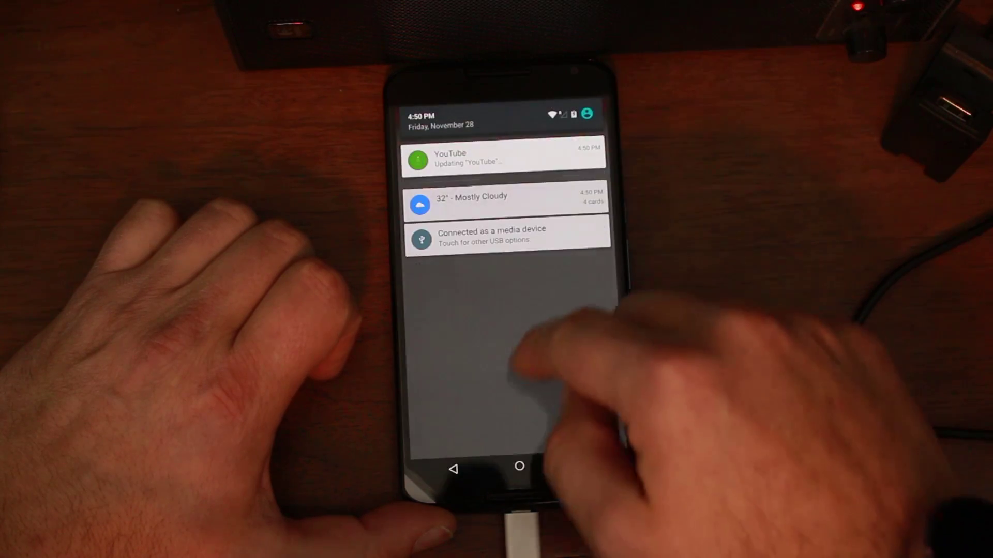
pyautogui.click(519, 465)
# - Open the phone's settings and unlock Developer options through the build number in About phone
pyautogui.moveTo(561, 106); pyautogui.dragTo(588, 217)
pyautogui.click(563, 110)
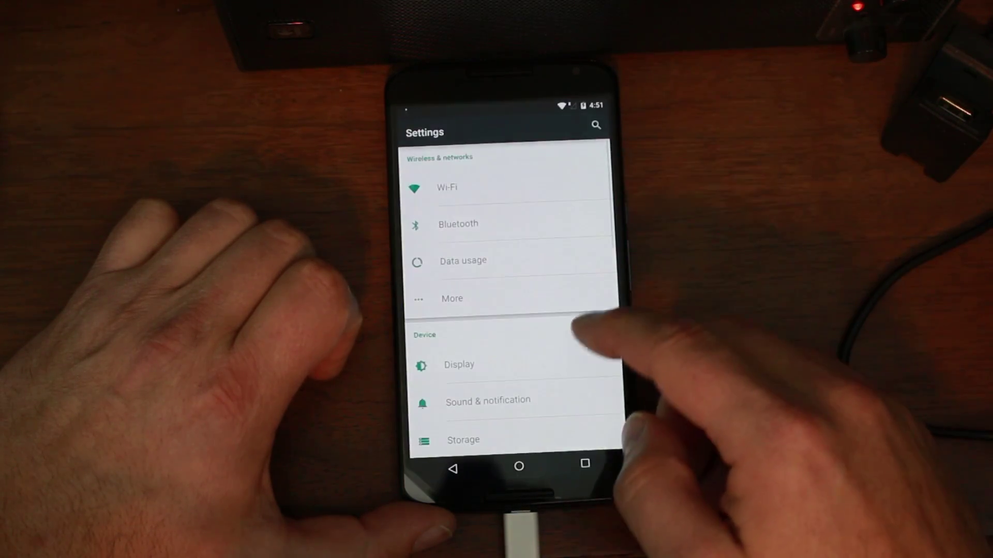
pyautogui.moveTo(595, 409); pyautogui.dragTo(585, 218)
pyautogui.click(532, 433)
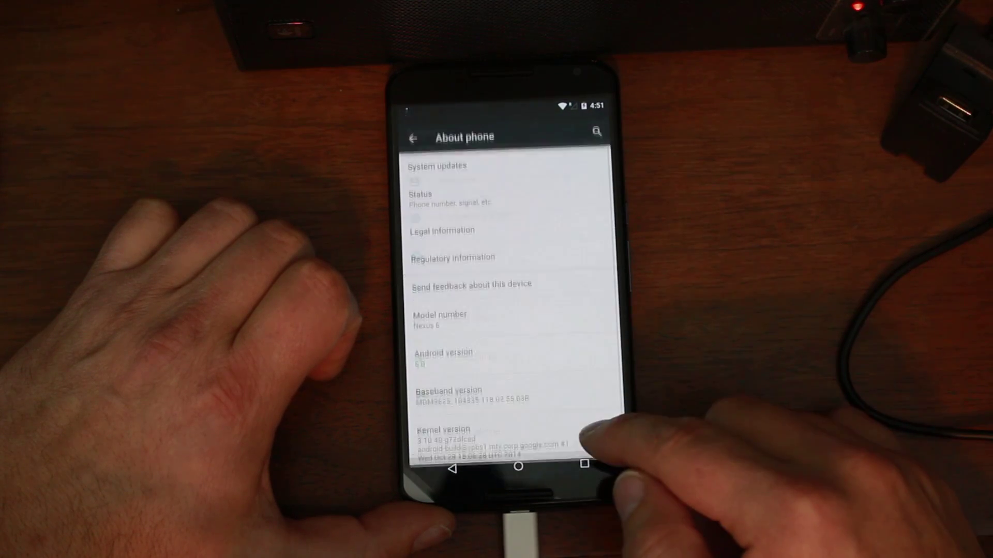
pyautogui.moveTo(550, 434); pyautogui.dragTo(548, 263)
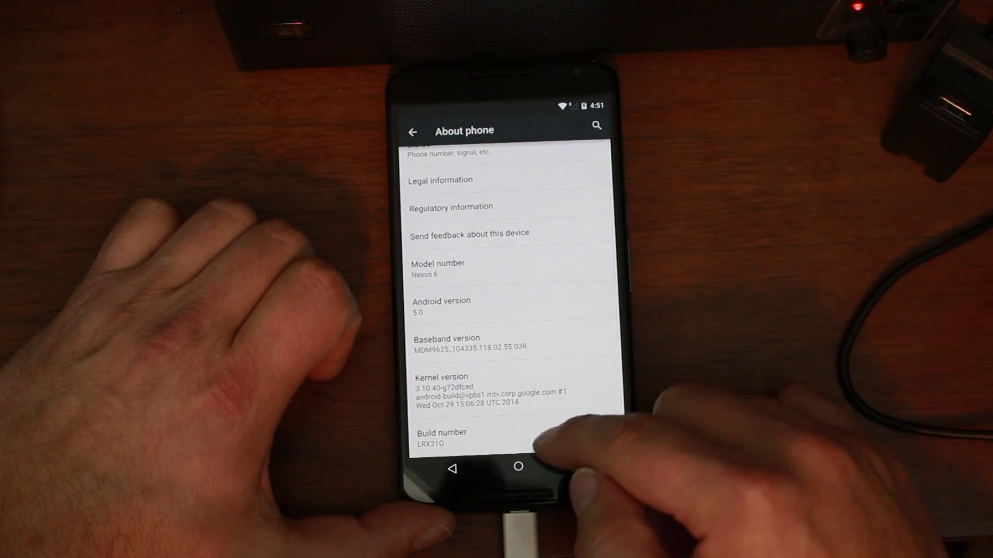
pyautogui.click(540, 439)
pyautogui.click(540, 439)
pyautogui.click(540, 440)
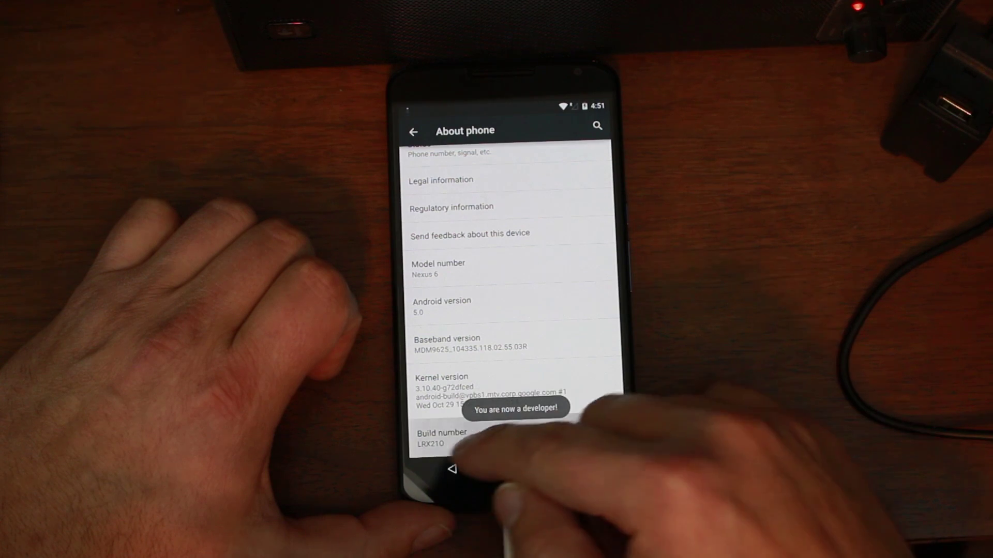
pyautogui.click(452, 468)
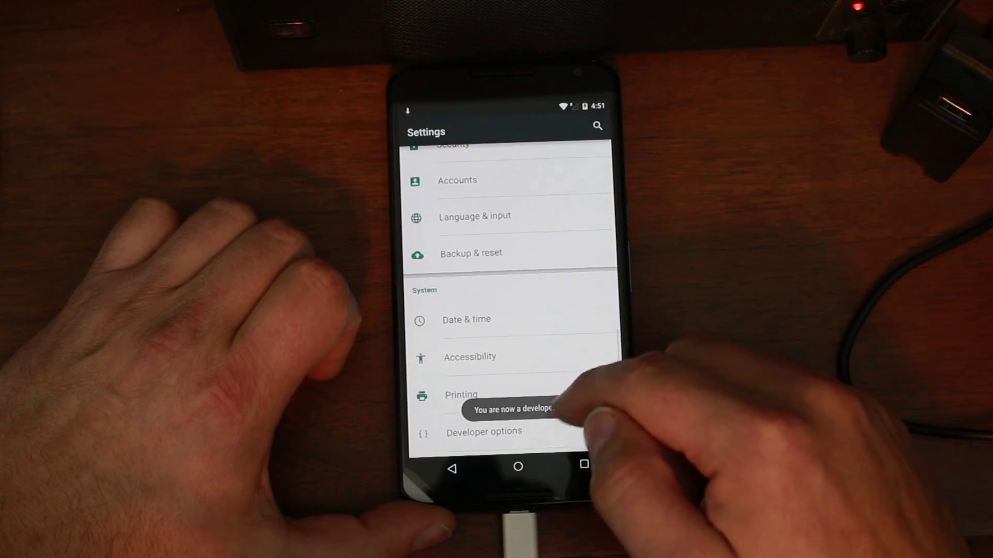
# - Enable USB debugging in the phone's Developer options and return to the home screen
pyautogui.moveTo(579, 409); pyautogui.dragTo(597, 375)
pyautogui.click(594, 393)
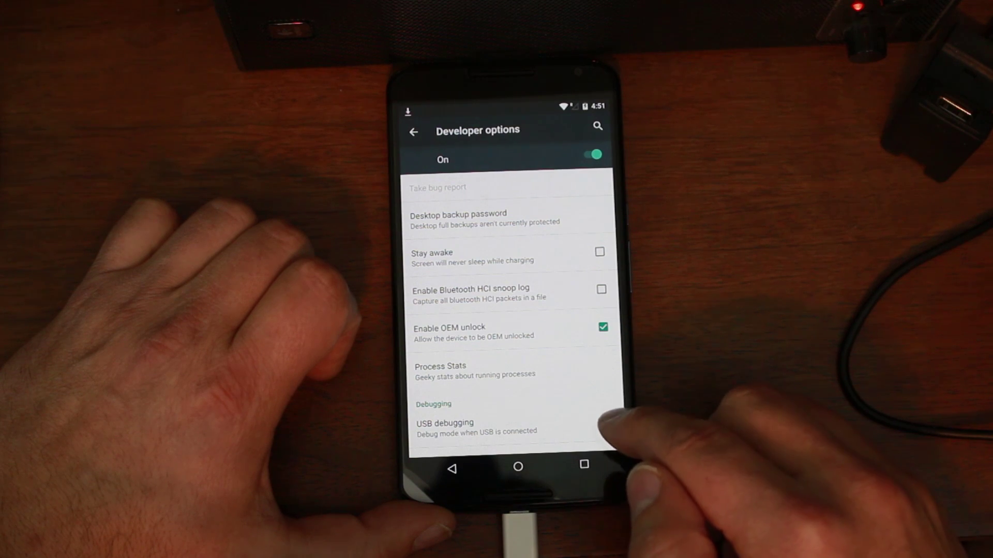
pyautogui.click(607, 422)
pyautogui.click(582, 321)
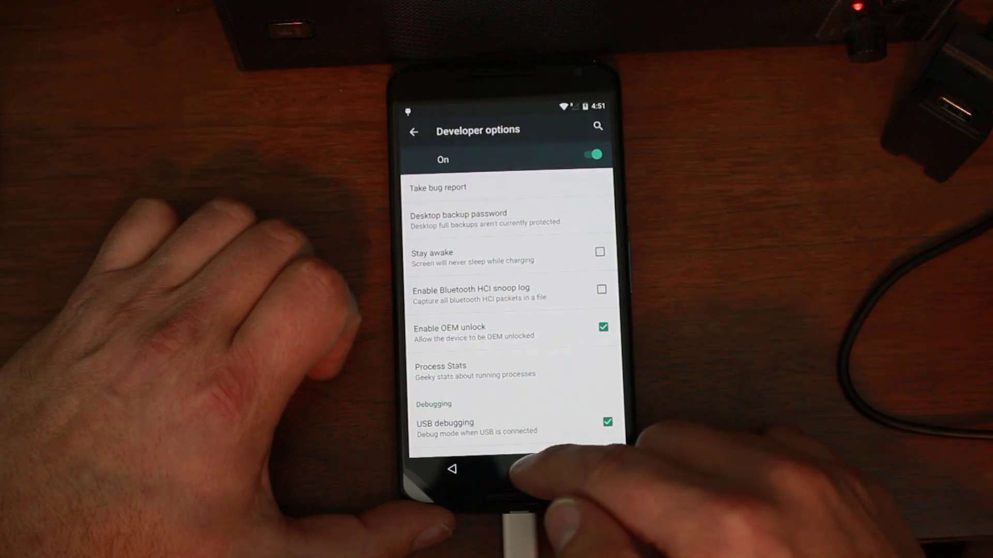
pyautogui.click(518, 467)
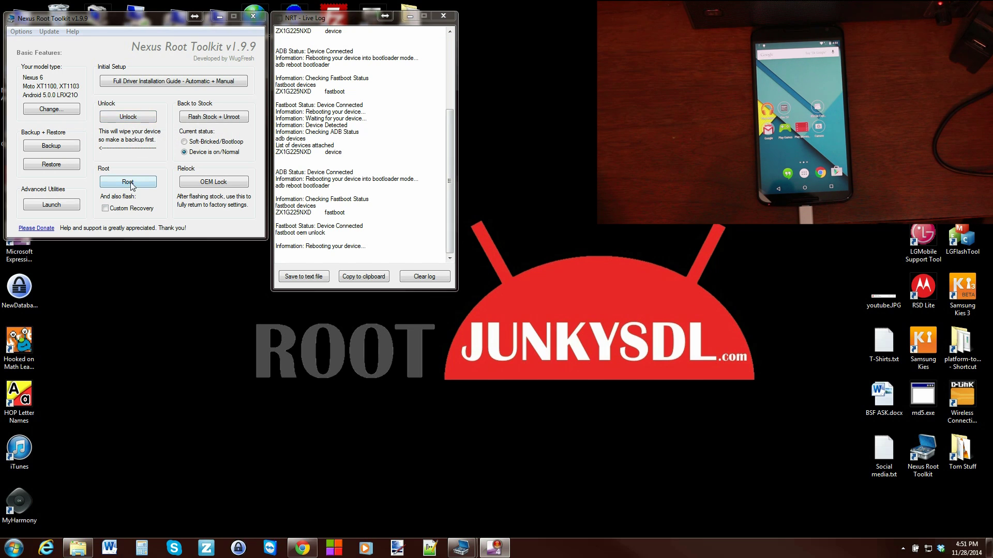
# - Root the phone with the Custom Recovery option enabled, retrying the ADB device check and closing the PdaNet pop-up
pyautogui.click(108, 209)
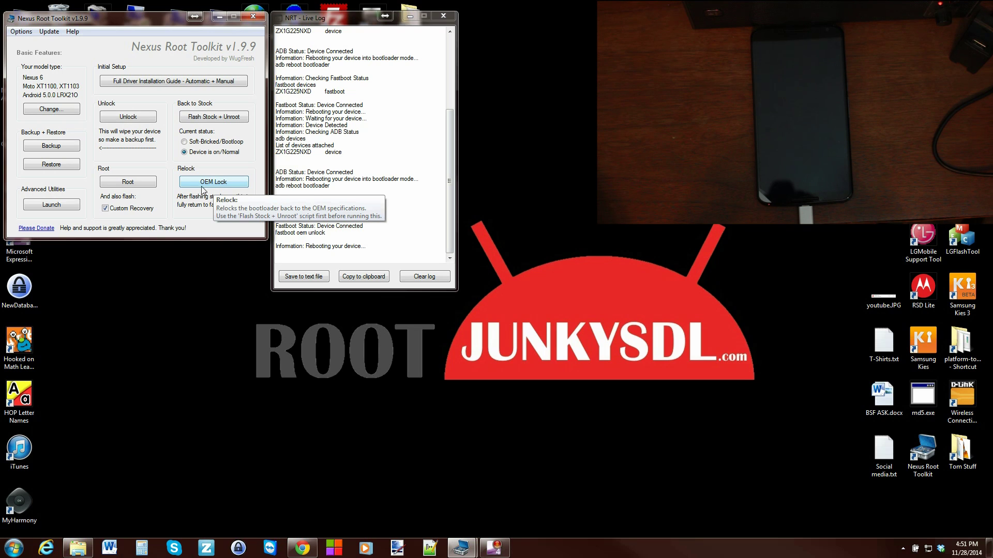
pyautogui.click(129, 185)
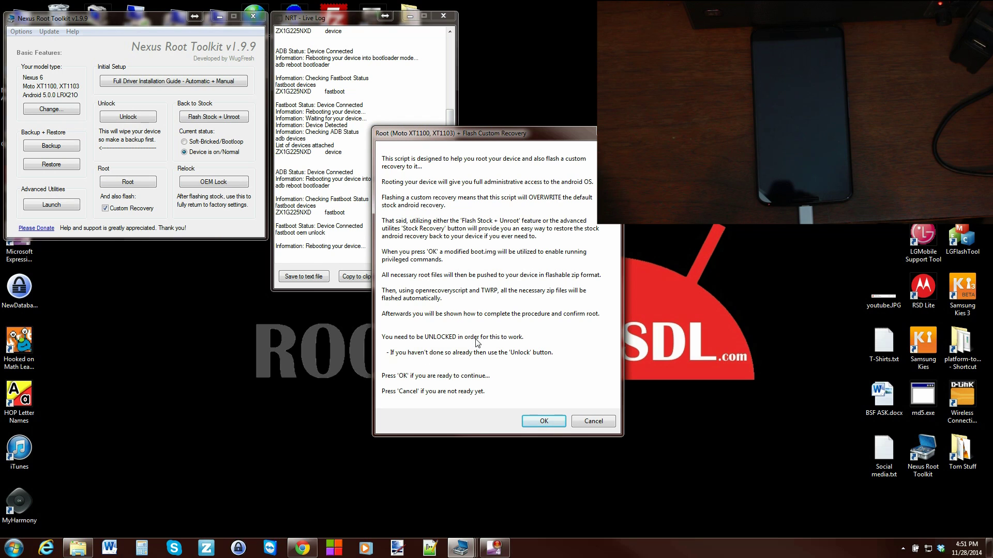
pyautogui.click(545, 421)
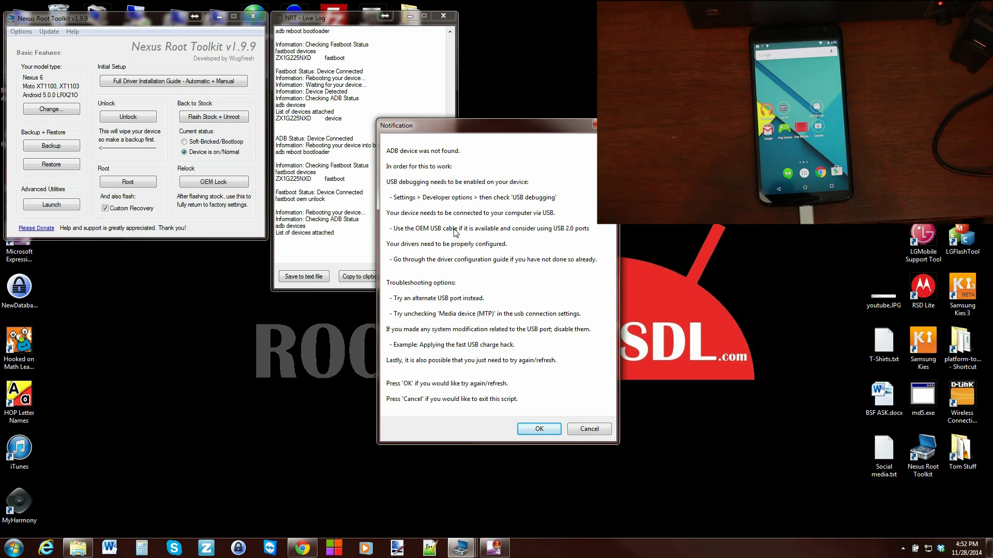
pyautogui.click(519, 434)
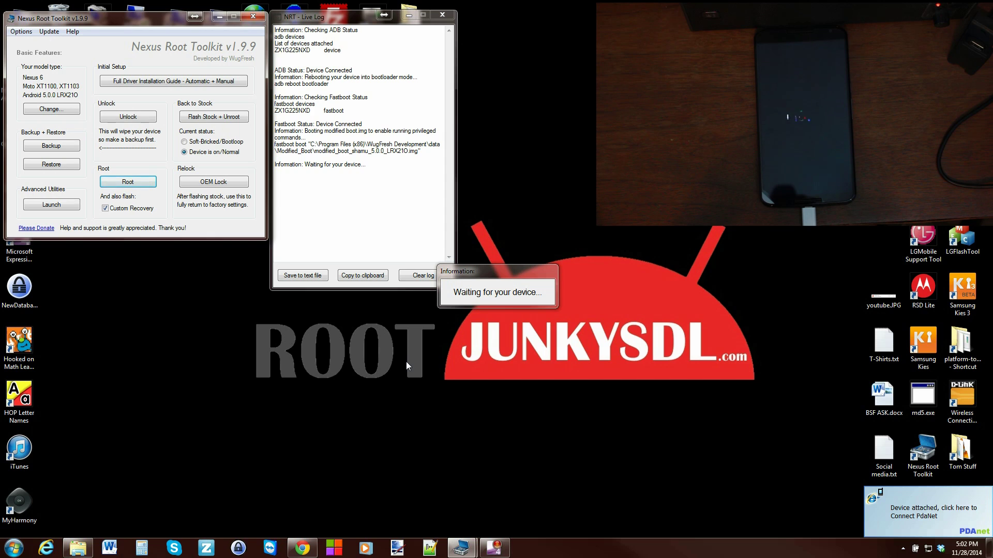
pyautogui.click(930, 499)
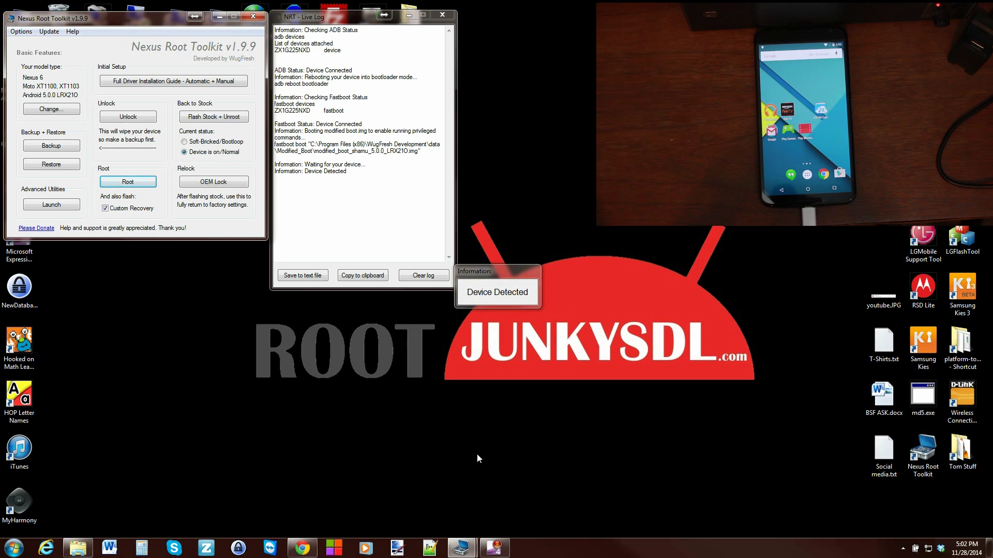
pyautogui.click(475, 296)
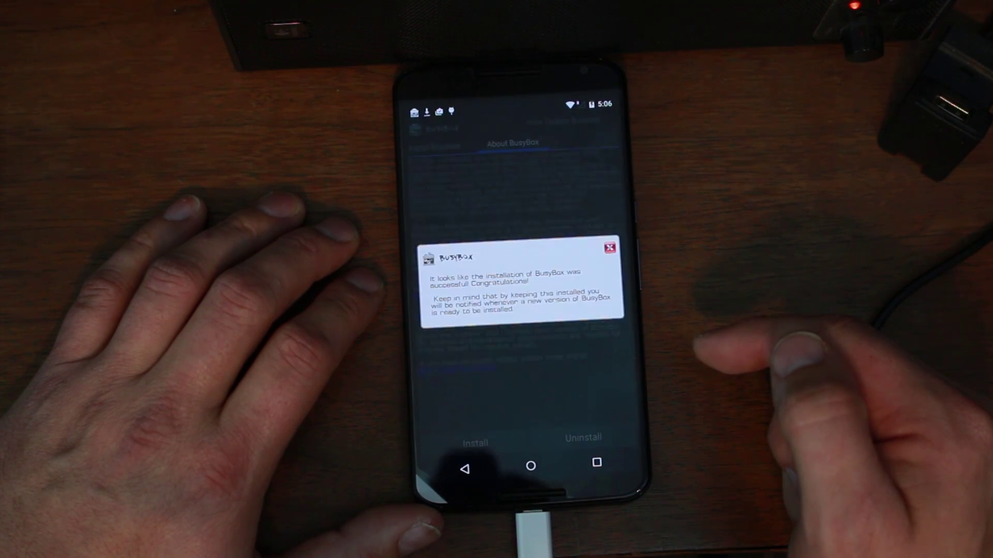
# - Close the BusyBox installation message on the phone, view the Install Busybox page, and return to the home screen
pyautogui.click(641, 287)
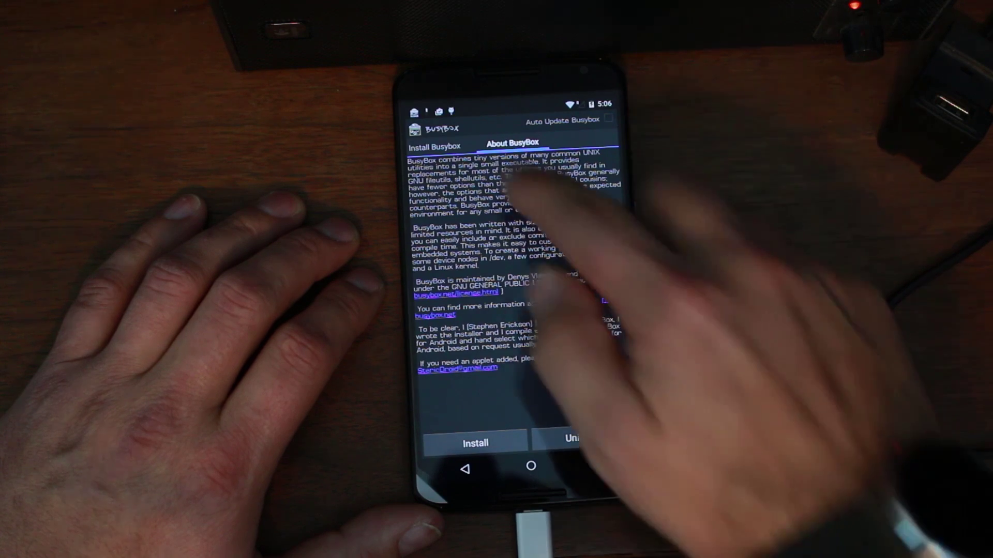
pyautogui.click(439, 146)
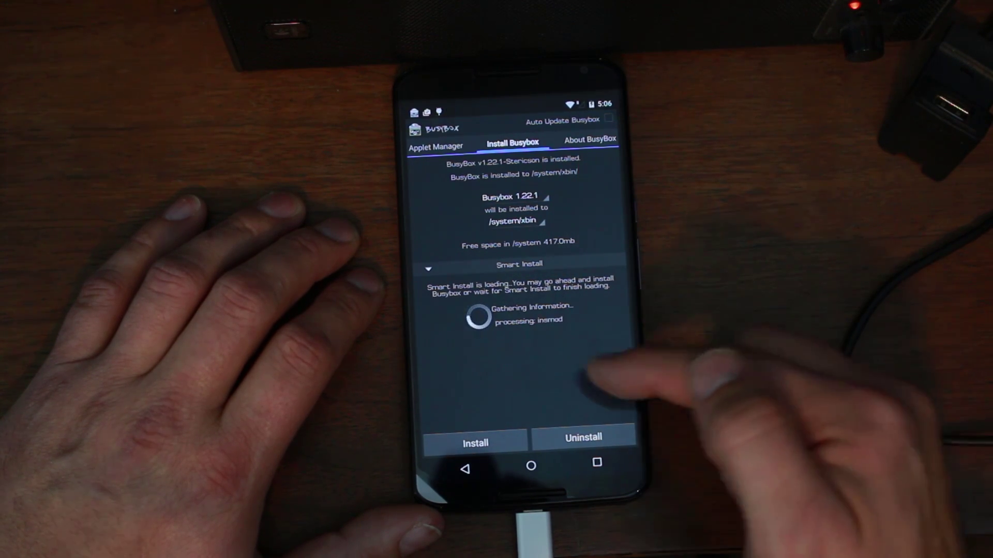
pyautogui.click(530, 465)
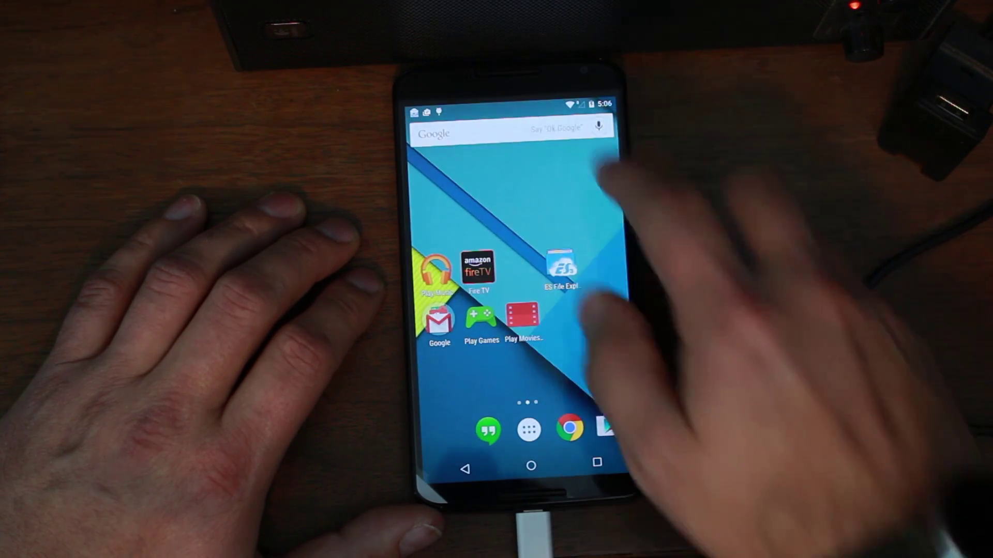
# - Open the BusyBox binary update notification, return home, and clear the updated-applications notification from the shade
pyautogui.moveTo(517, 109); pyautogui.dragTo(523, 269)
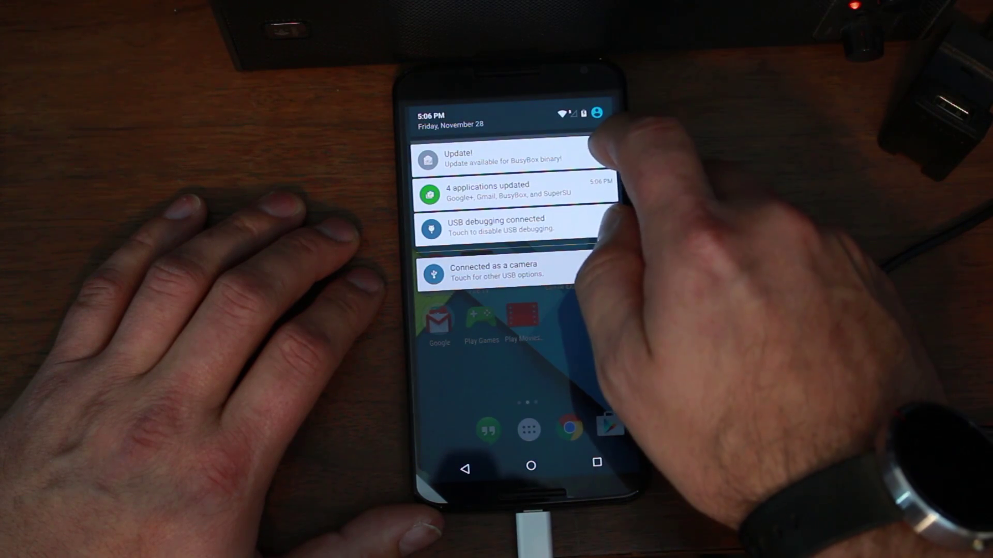
pyautogui.click(543, 155)
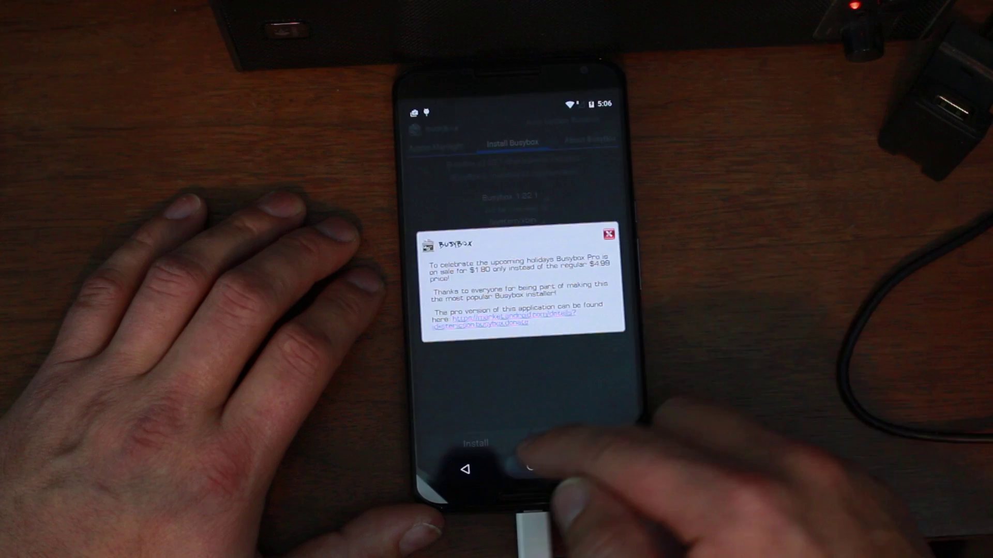
pyautogui.click(530, 465)
pyautogui.moveTo(533, 99); pyautogui.dragTo(595, 238)
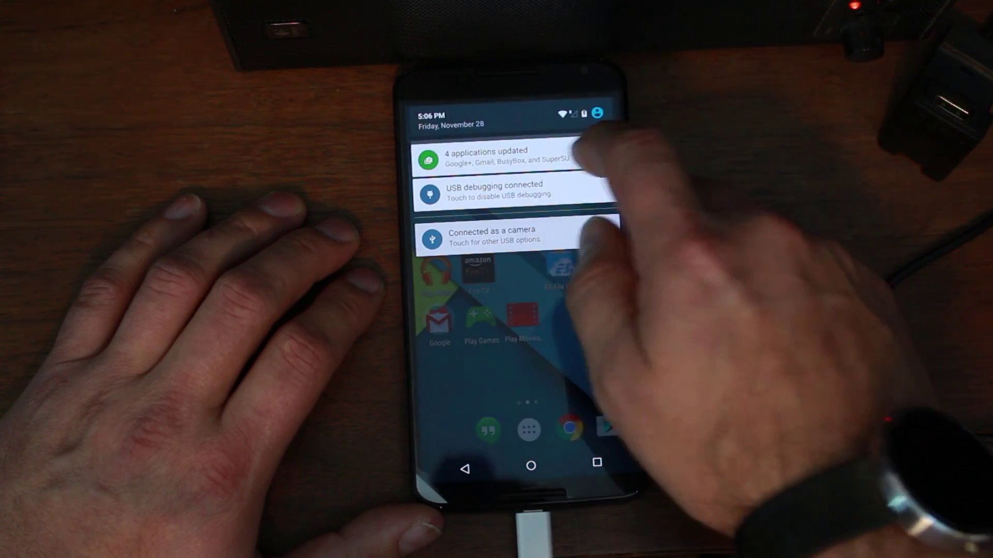
pyautogui.moveTo(584, 155); pyautogui.dragTo(445, 166)
pyautogui.moveTo(542, 393); pyautogui.dragTo(605, 171)
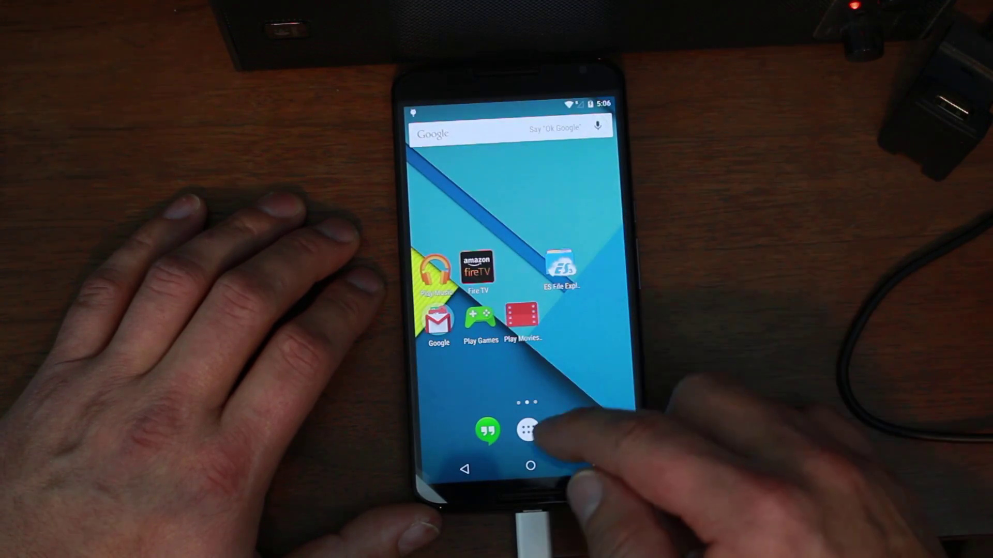
# - Open ES File Explorer from the phone's app drawer and dismiss its gesture hints overlay
pyautogui.click(528, 430)
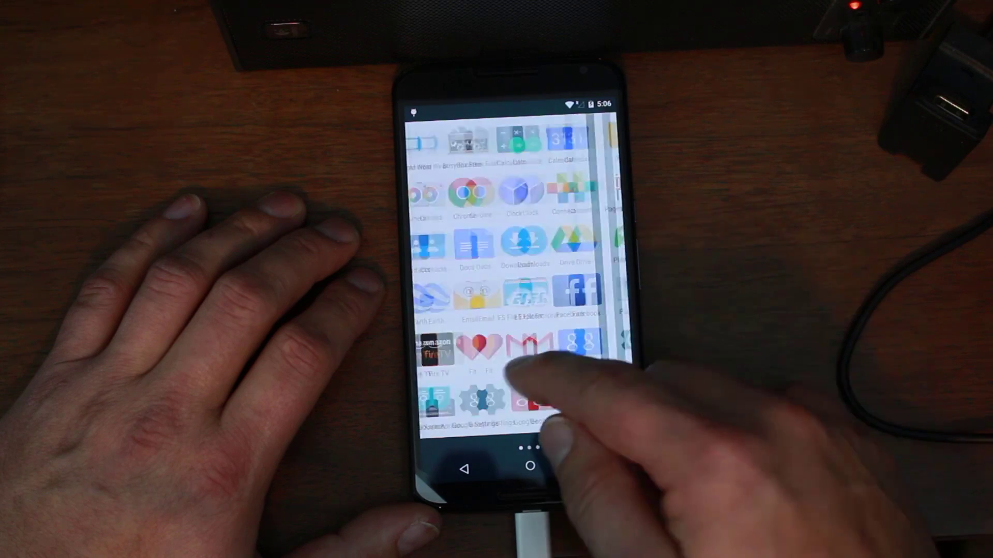
pyautogui.moveTo(522, 364); pyautogui.dragTo(455, 367)
pyautogui.moveTo(569, 377); pyautogui.dragTo(621, 321)
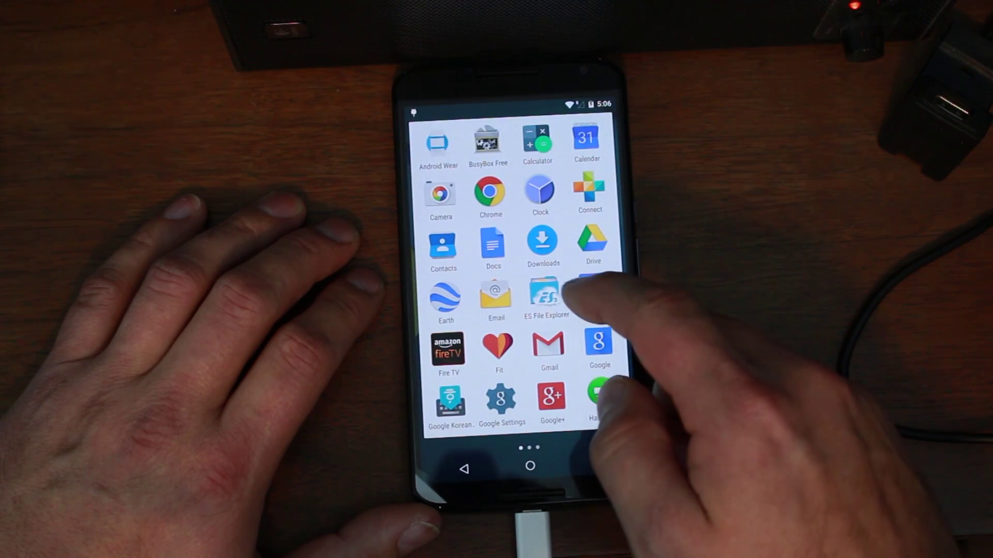
pyautogui.click(537, 295)
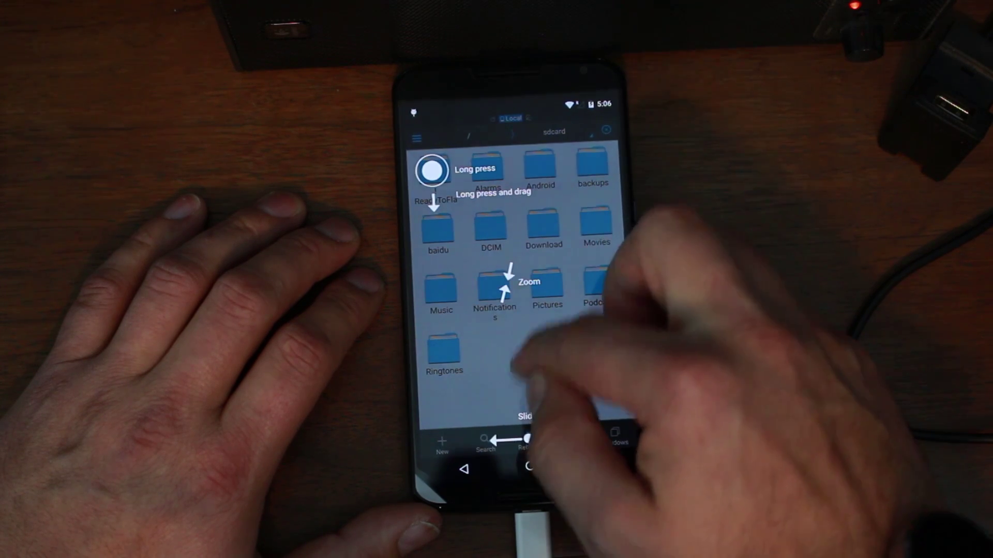
pyautogui.click(517, 383)
# - Turn on Root Explorer in ES File Explorer's tools, grant its superuser request, and return to the home screen
pyautogui.click(409, 134)
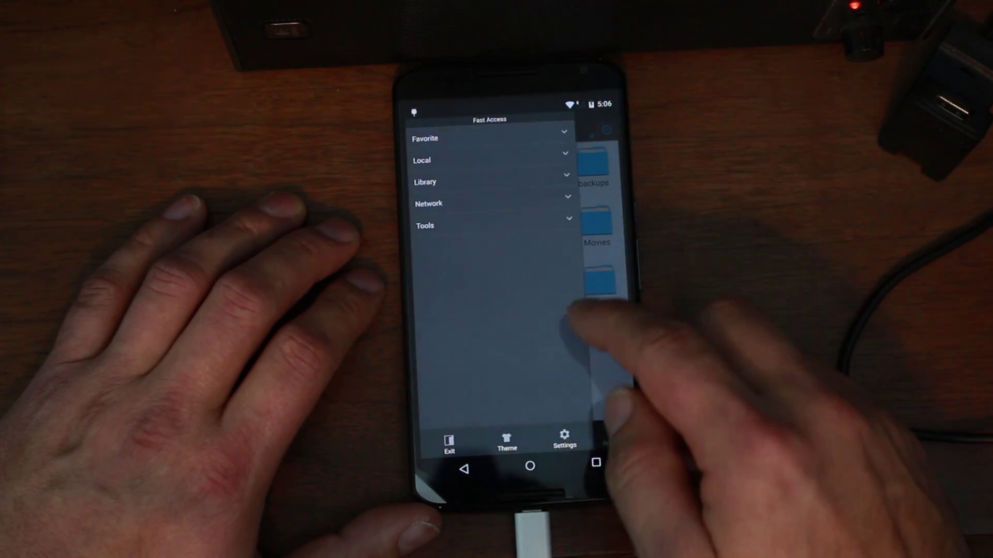
pyautogui.click(522, 228)
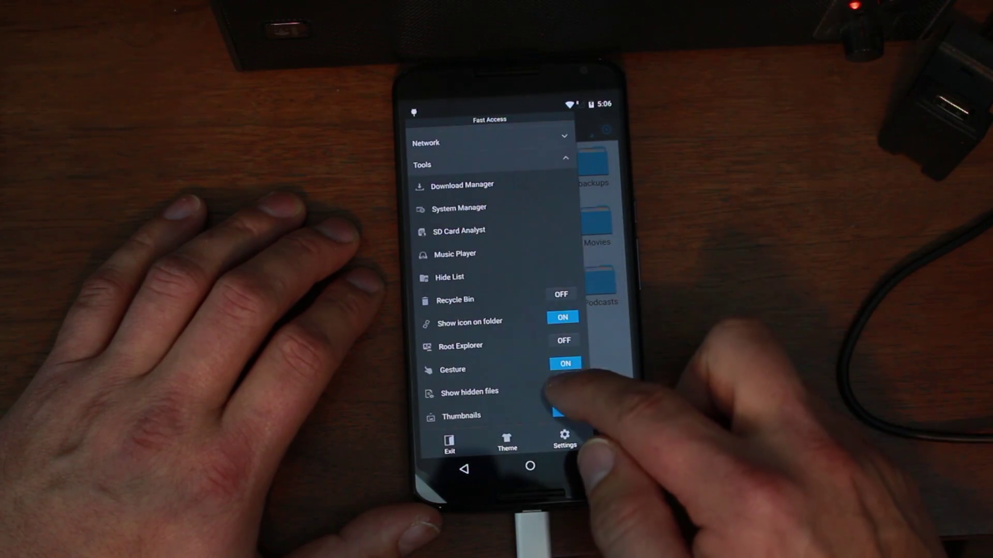
pyautogui.click(563, 340)
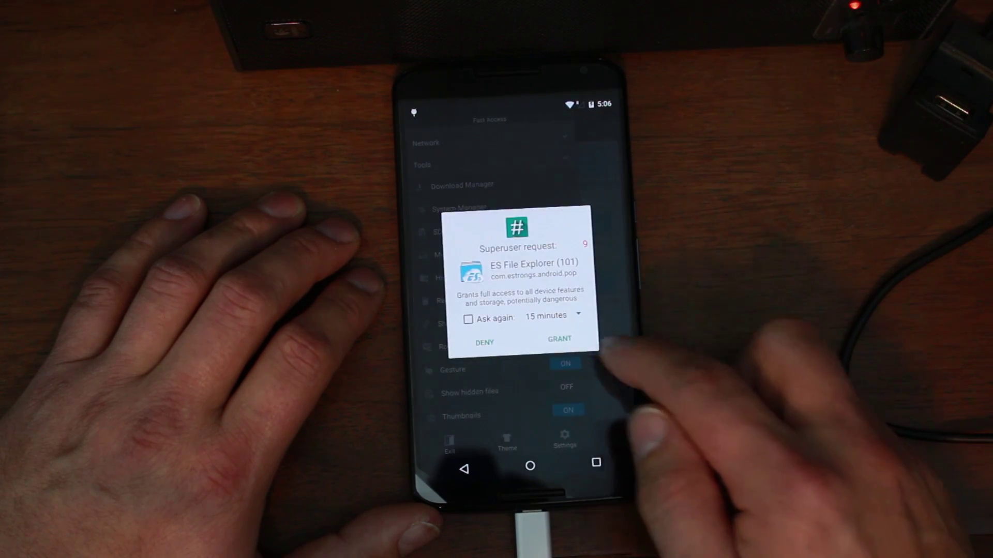
pyautogui.click(559, 339)
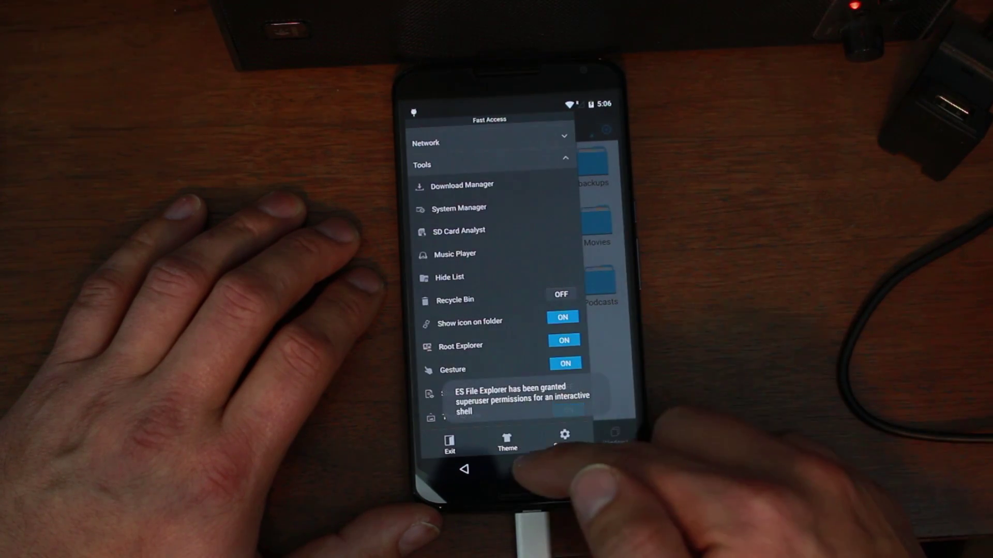
pyautogui.click(530, 466)
pyautogui.moveTo(611, 331); pyautogui.dragTo(549, 346)
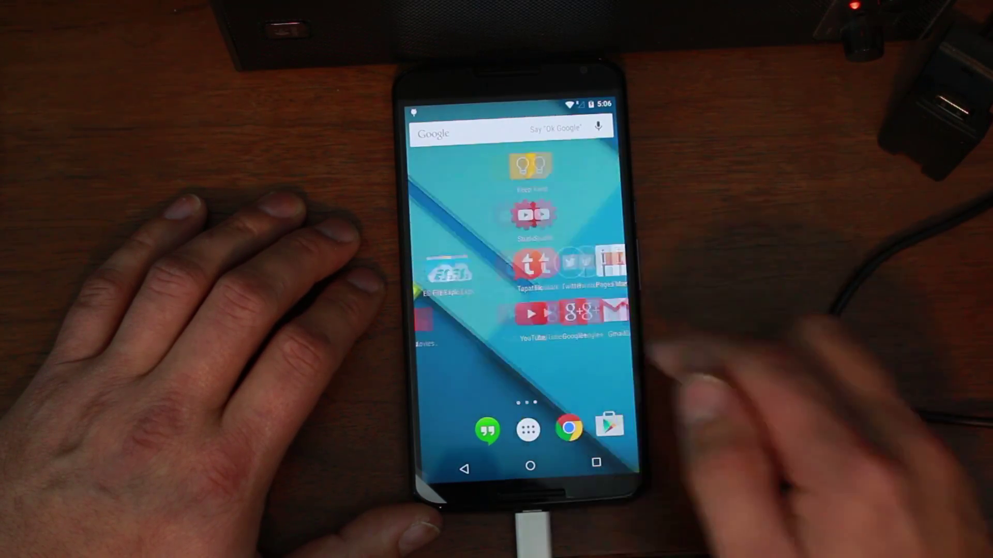
pyautogui.moveTo(491, 331); pyautogui.dragTo(610, 336)
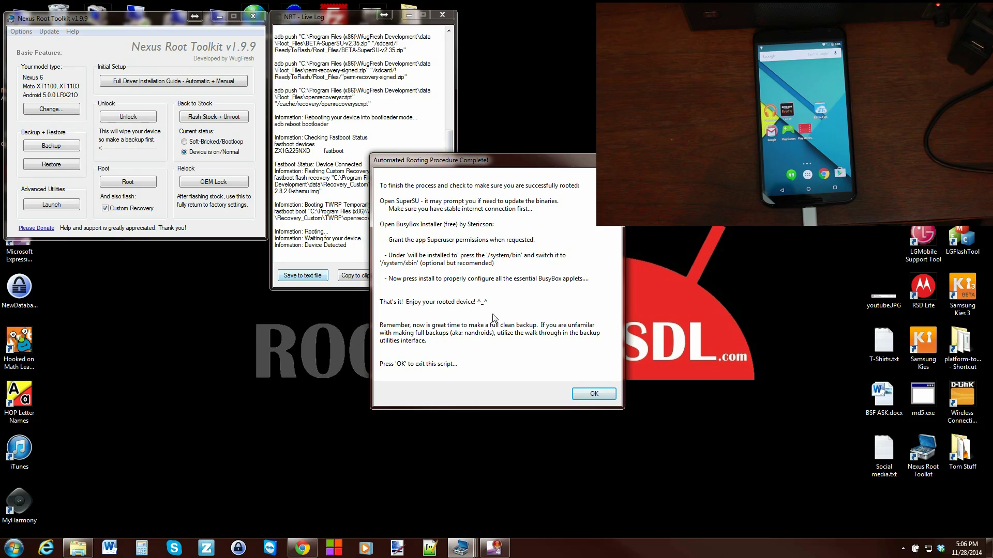
# - Dismiss the rooting completion message on the computer and look over the Advanced Utilities before closing the toolkit
pyautogui.click(611, 402)
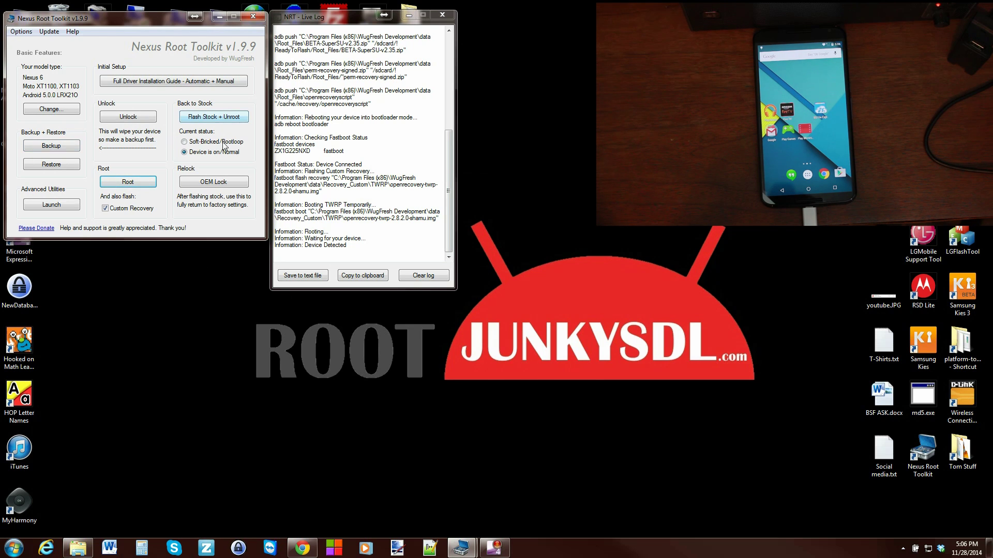
pyautogui.click(54, 206)
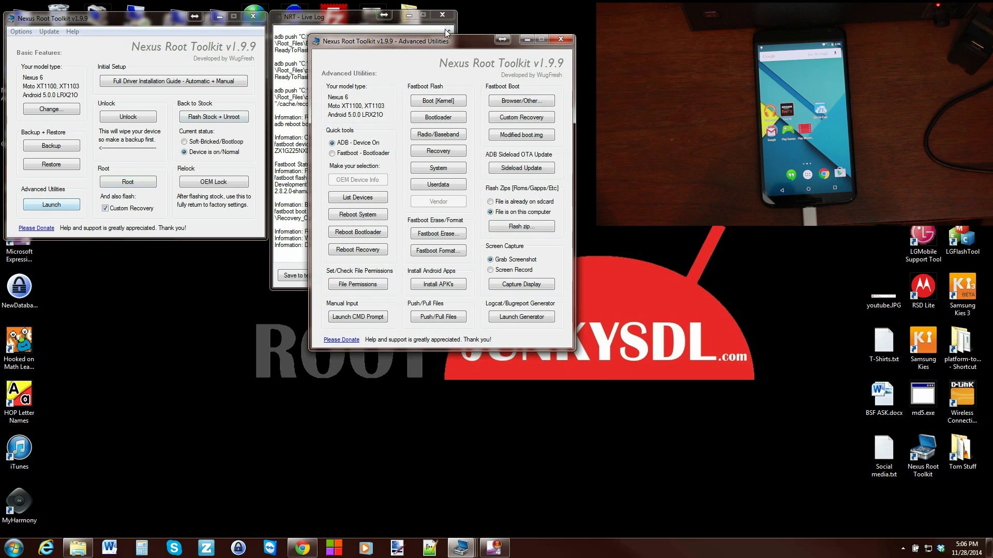
pyautogui.moveTo(445, 39); pyautogui.dragTo(256, 70)
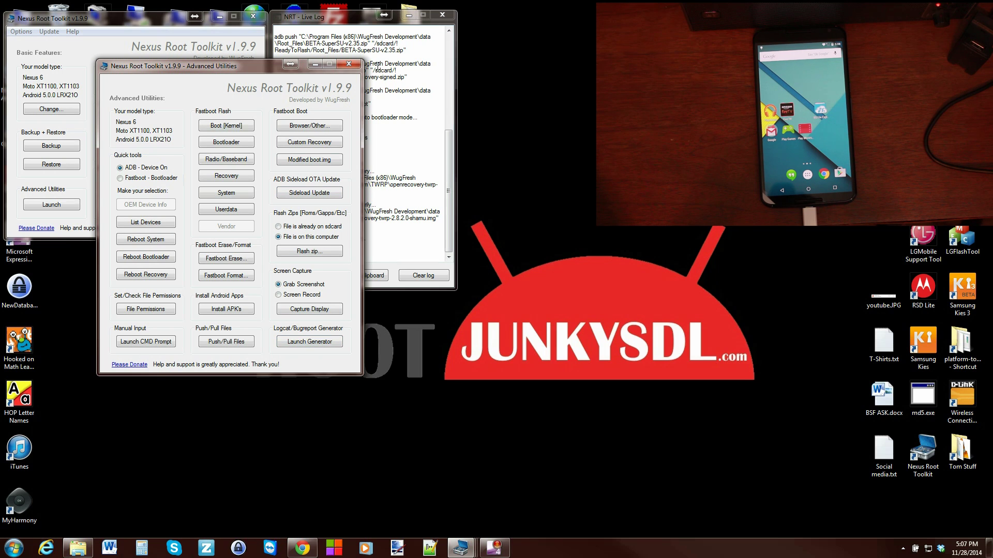
pyautogui.click(348, 63)
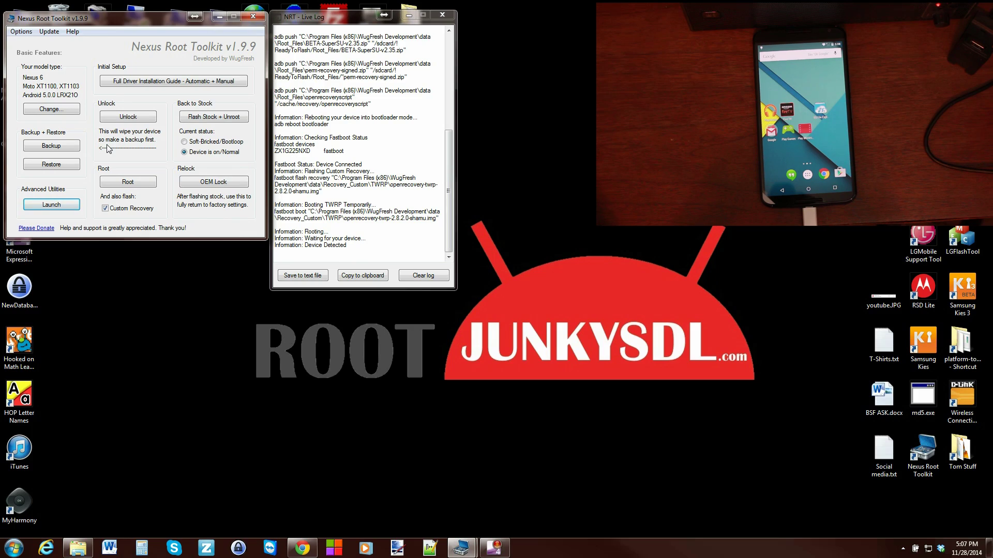
pyautogui.click(253, 18)
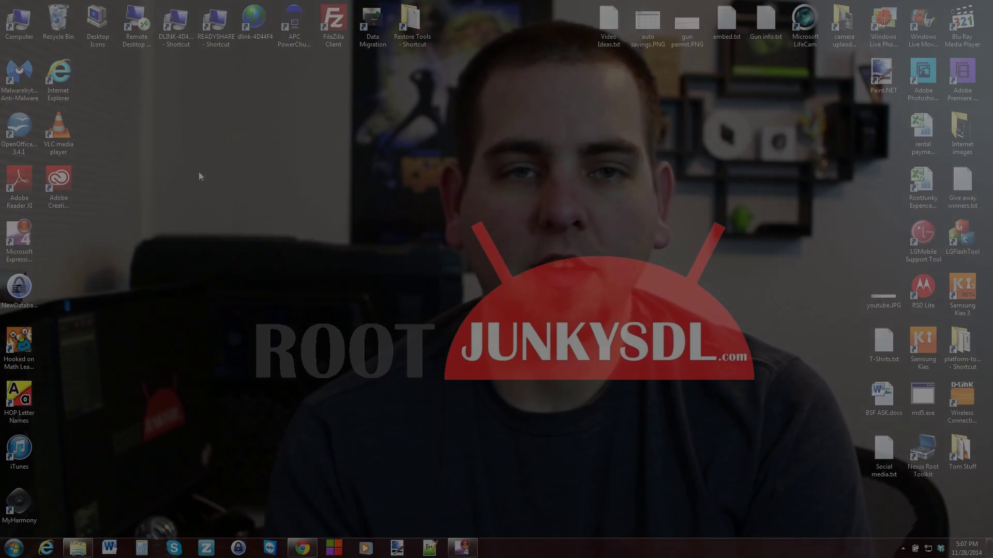